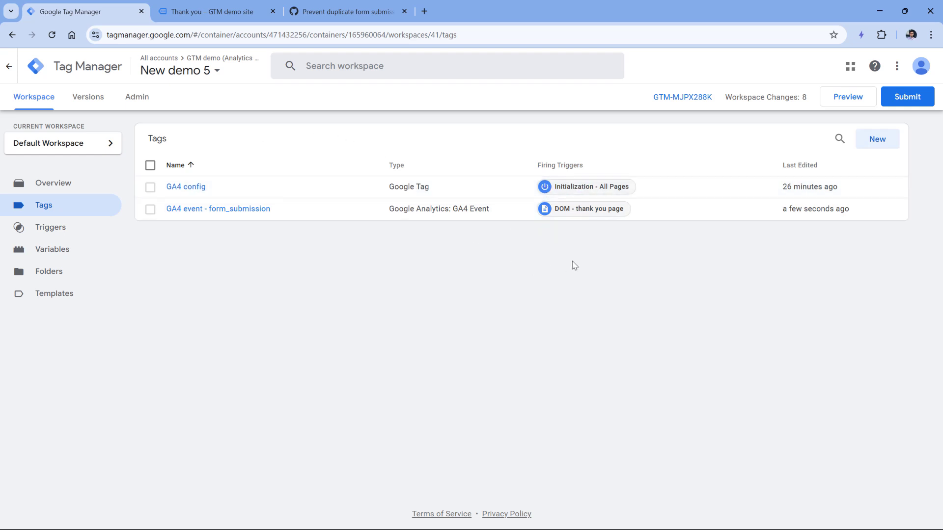
Step: Examine the Page Path condition of the DOM - thank you page trigger, leaving it unchanged
{"action": "left_click", "coordinate": [571, 211]}
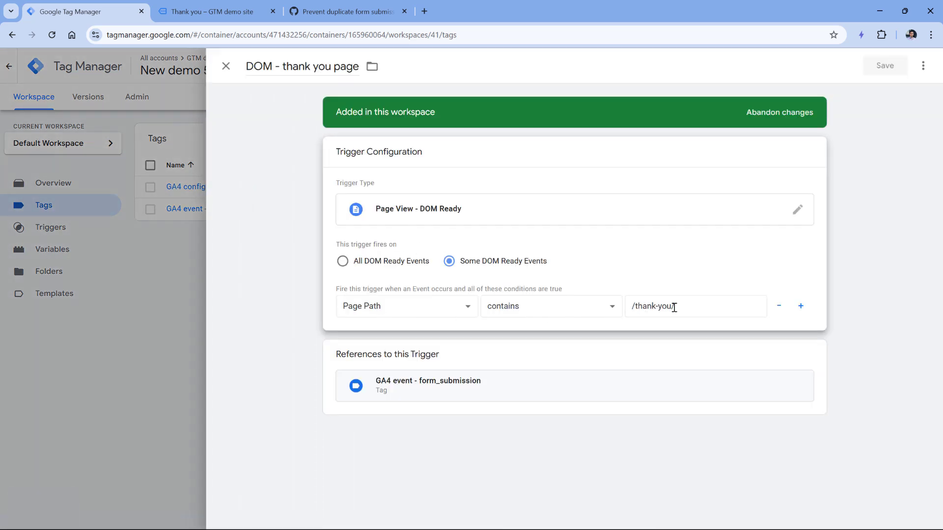
{"action": "left_click_drag", "start_coordinate": [688, 307], "coordinate": [628, 306]}
{"action": "left_click", "coordinate": [226, 65]}
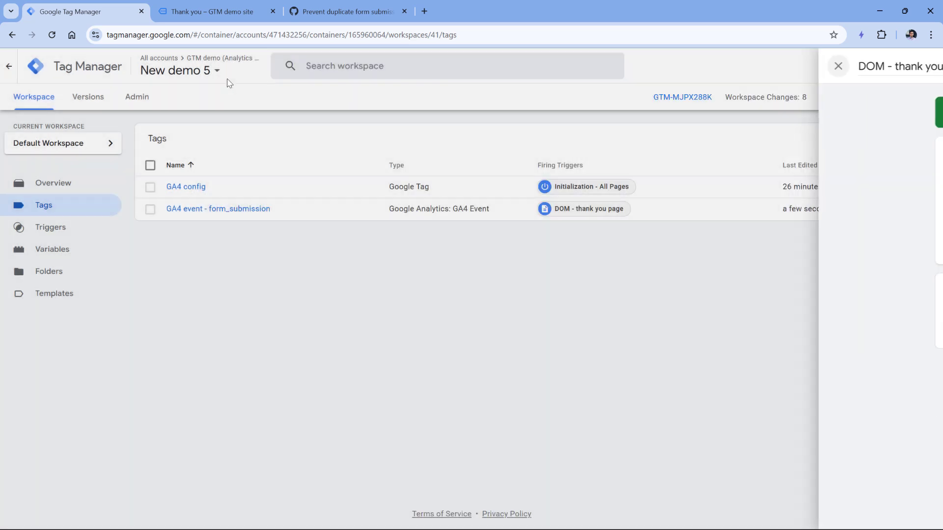
Step: Review the GA4 event - form_submission tag and the form_id parameter in the thank-you page's URL
{"action": "left_click", "coordinate": [218, 210]}
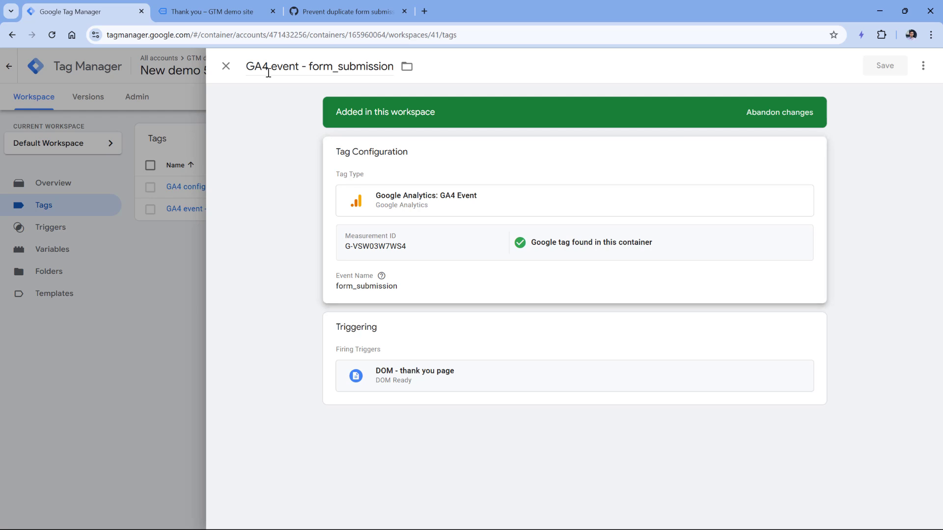
{"action": "left_click", "coordinate": [221, 12]}
{"action": "left_click_drag", "start_coordinate": [247, 35], "coordinate": [310, 36]}
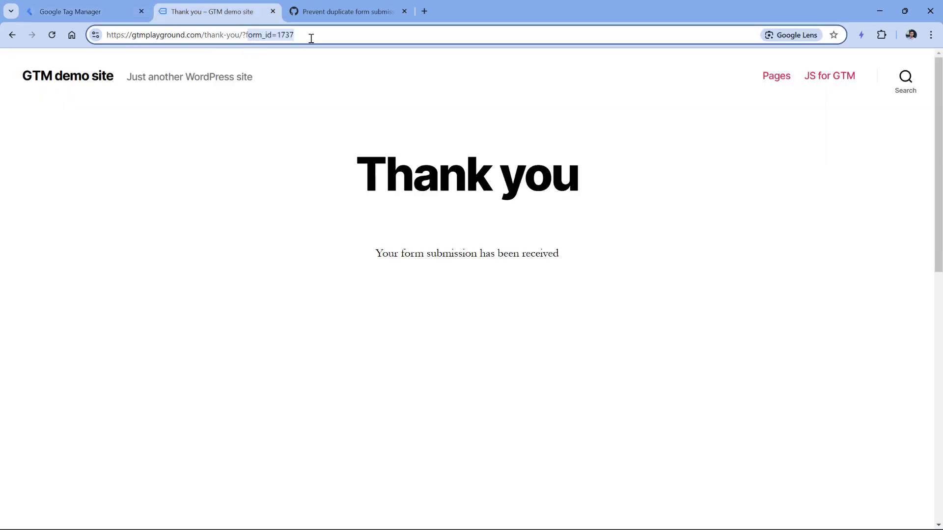
{"action": "left_click", "coordinate": [84, 10]}
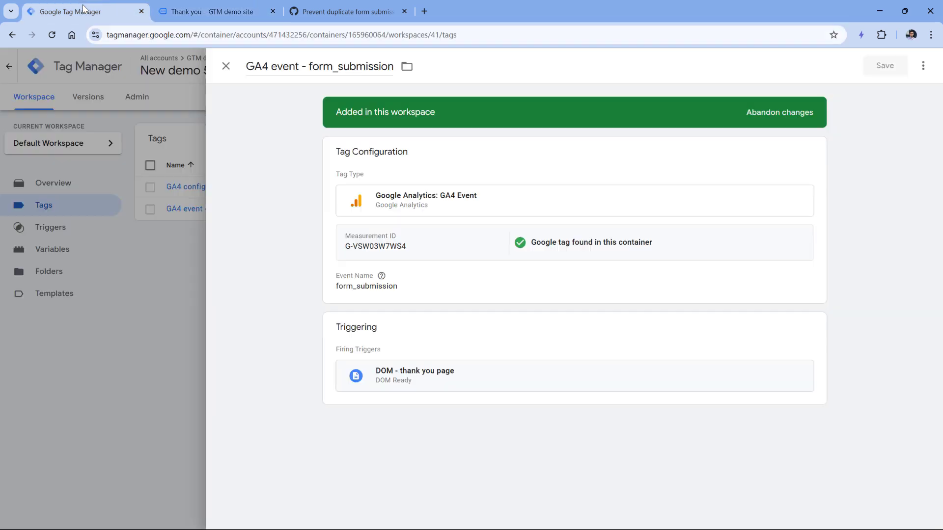
{"action": "left_click", "coordinate": [226, 66]}
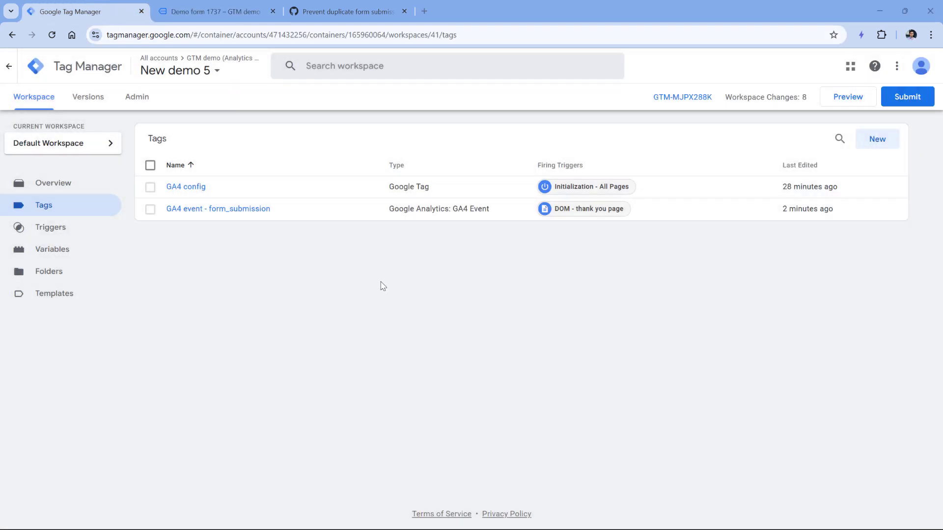
{"action": "left_click", "coordinate": [856, 98]}
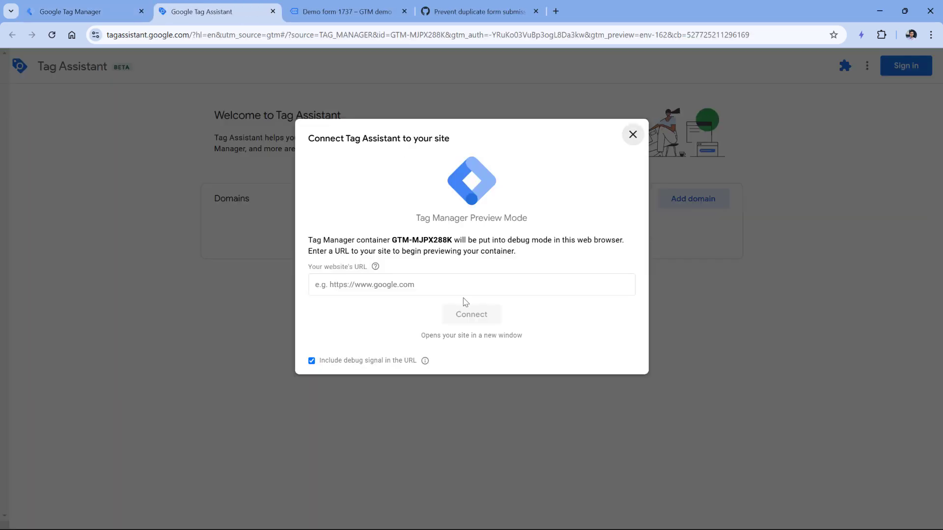
{"action": "left_click", "coordinate": [462, 287]}
{"action": "type", "text": "https://gtmplayground.com/demo-form-1737/"}
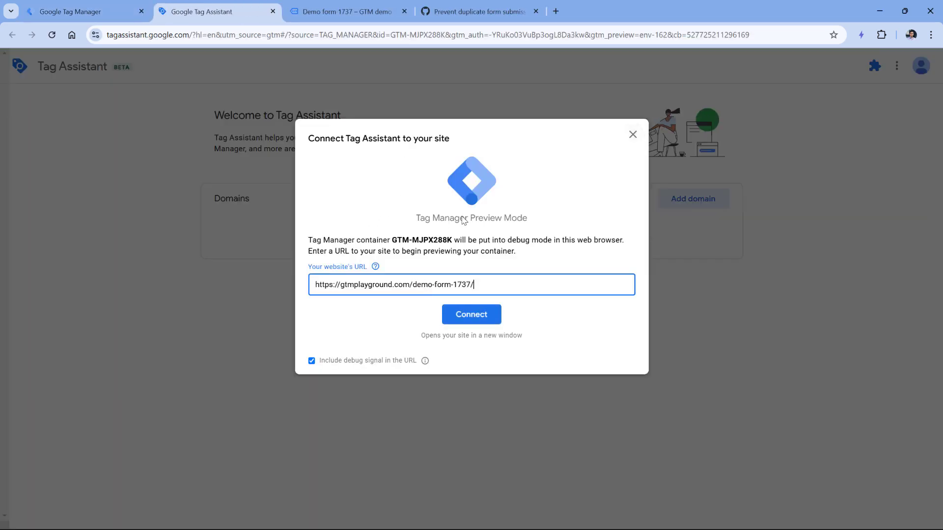
{"action": "left_click", "coordinate": [480, 317]}
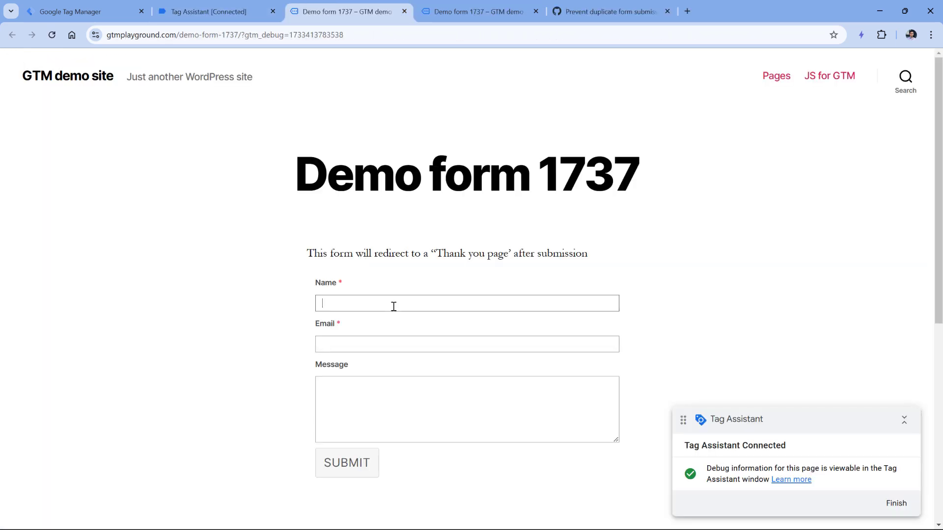
Step: Fill in the demo form with a placeholder name and e-mail and the message "asd", and submit it
{"action": "left_click", "coordinate": [393, 304]}
{"action": "type", "text": "asd"}
{"action": "key", "text": "Tab"}
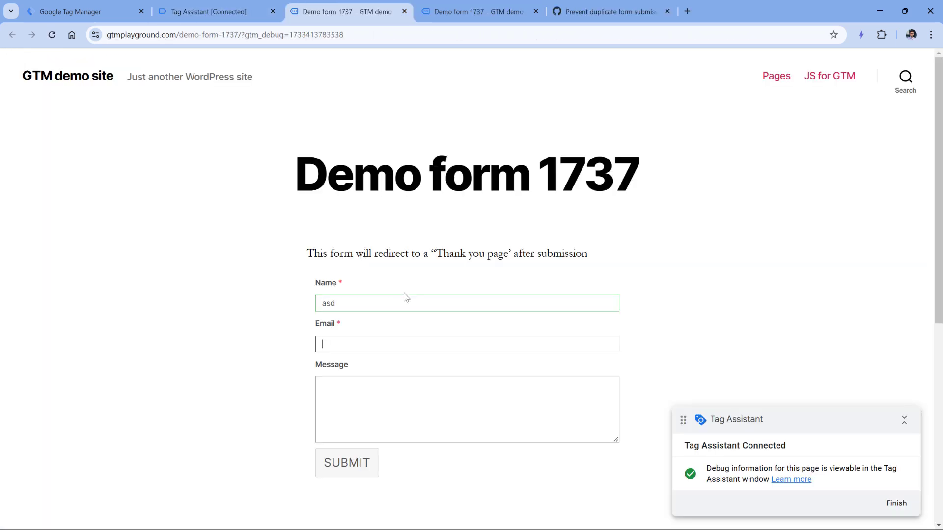
{"action": "type", "text": "asd@asd.com"}
{"action": "key", "text": "Tab"}
{"action": "type", "text": "asd"}
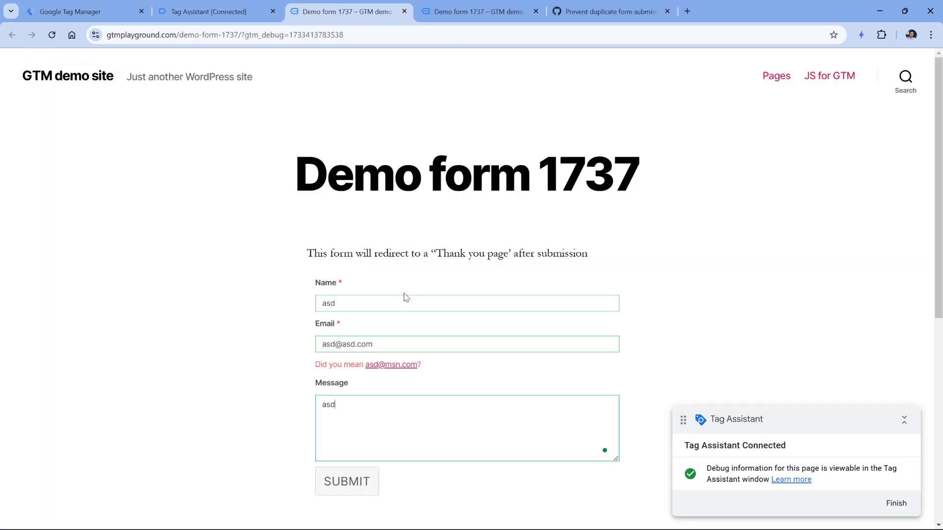
{"action": "left_click", "coordinate": [349, 483]}
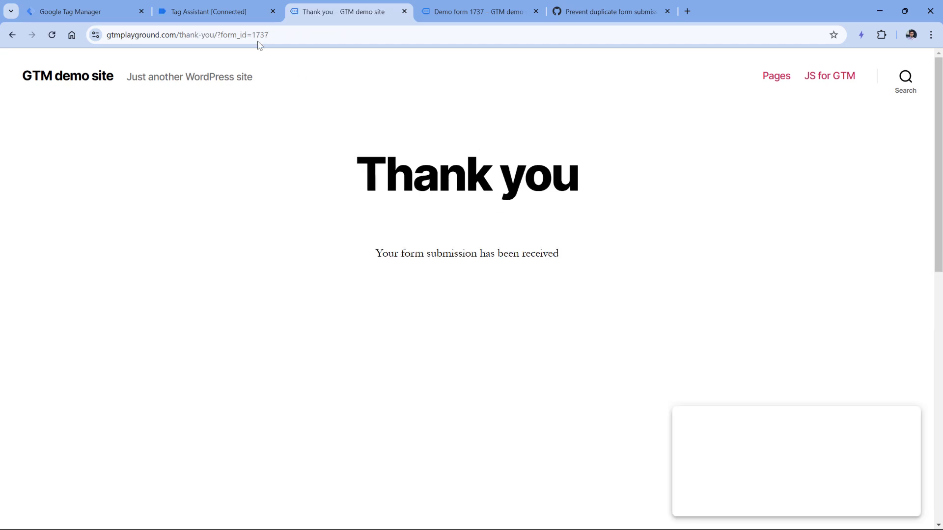
Step: Check in Tag Assistant which tags fired on the thank-you page's DOM Ready event
{"action": "left_click", "coordinate": [216, 11]}
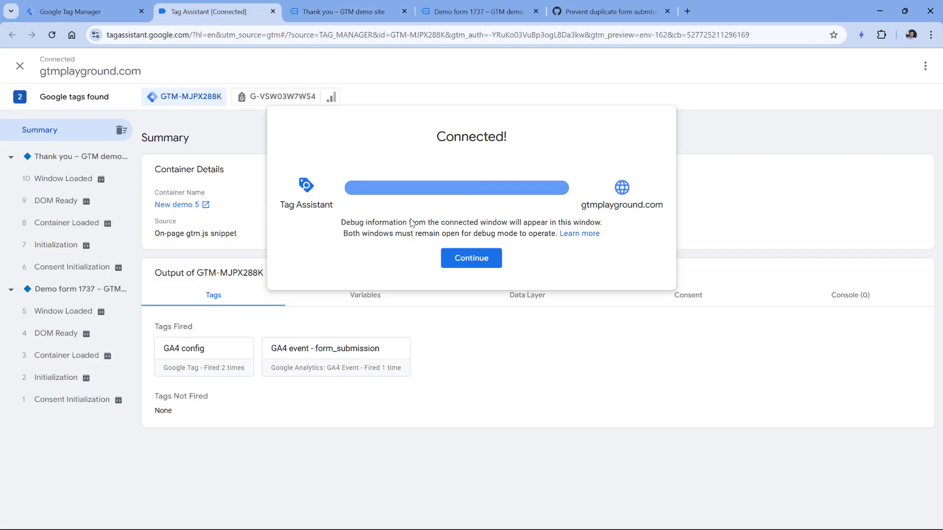
{"action": "left_click", "coordinate": [470, 257]}
{"action": "left_click", "coordinate": [64, 206]}
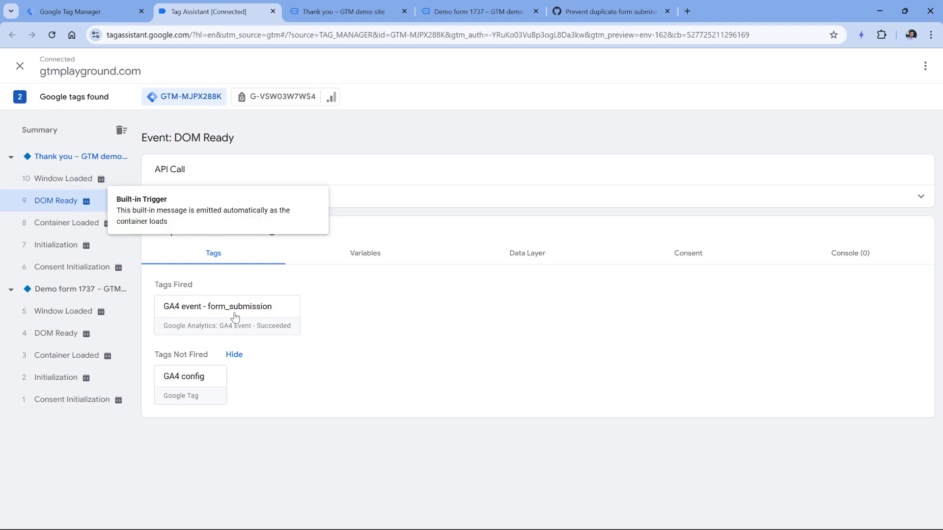
Step: Reload the thank-you page and inspect the tags fired on its new DOM Ready event in Tag Assistant
{"action": "left_click", "coordinate": [344, 11]}
{"action": "key", "text": "F5"}
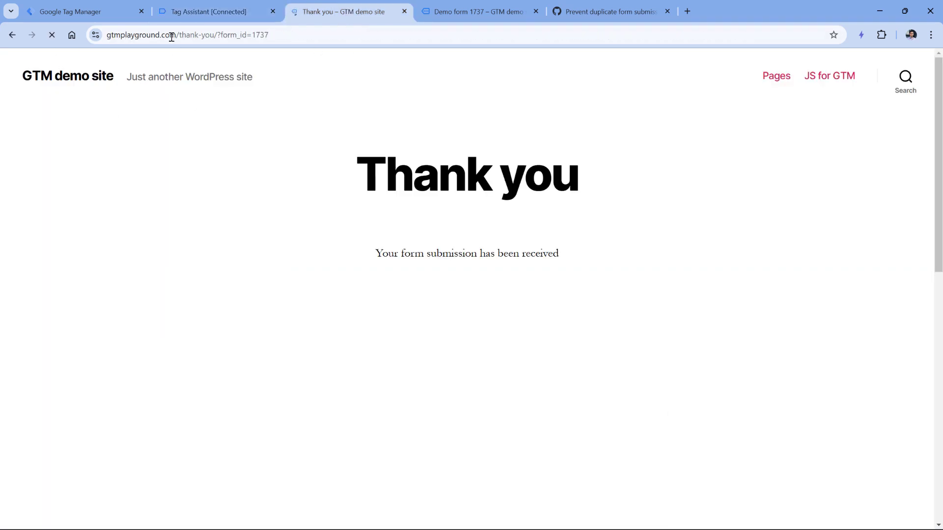
{"action": "left_click", "coordinate": [216, 12]}
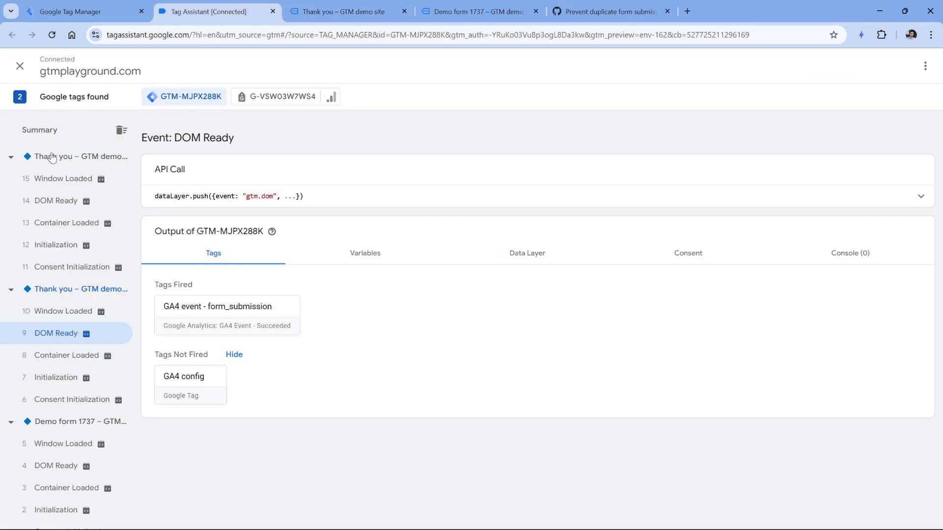
{"action": "left_click", "coordinate": [64, 202]}
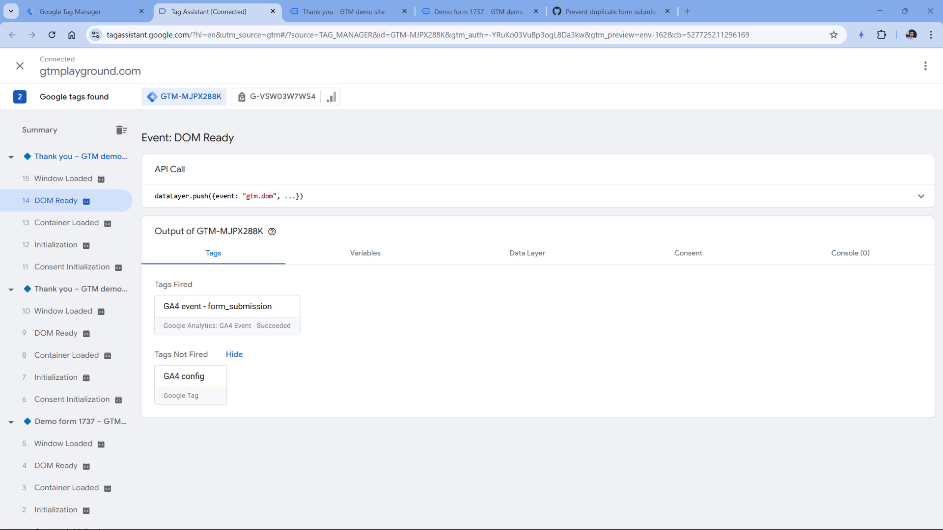
Step: Review the Custom HTML tag code and the Custom JavaScript variable code in the "Prevent duplicate form submissions" gist
{"action": "left_click", "coordinate": [362, 12]}
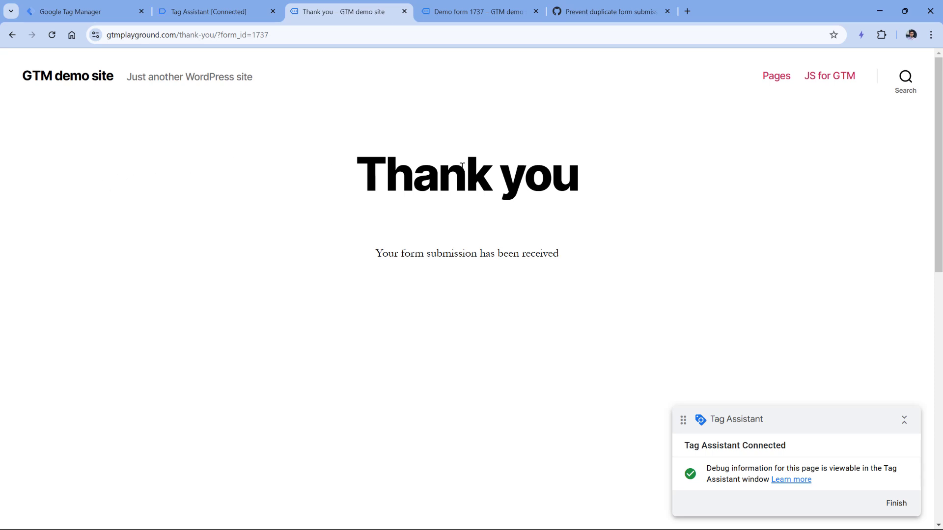
{"action": "left_click", "coordinate": [606, 10]}
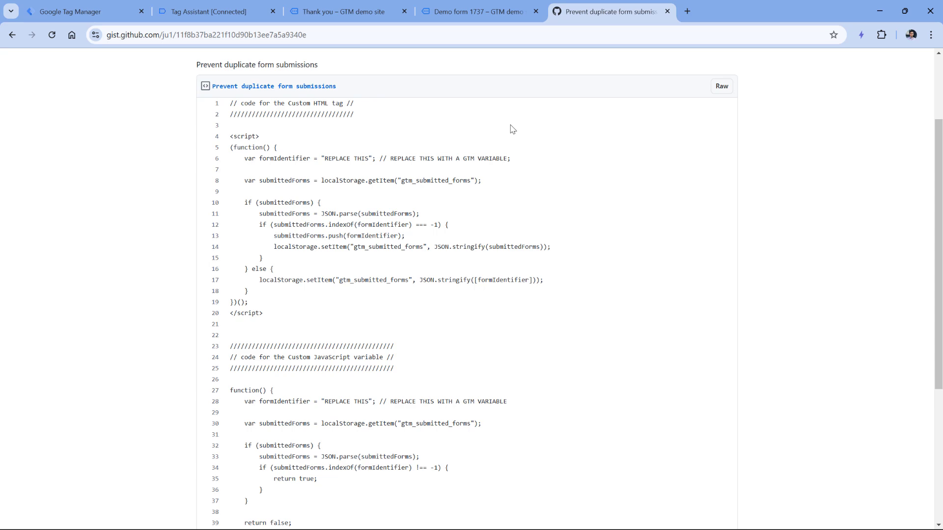
{"action": "left_click_drag", "start_coordinate": [264, 313], "coordinate": [225, 139]}
{"action": "scroll", "coordinate": [269, 208], "scroll_direction": "down", "scroll_amount": 3}
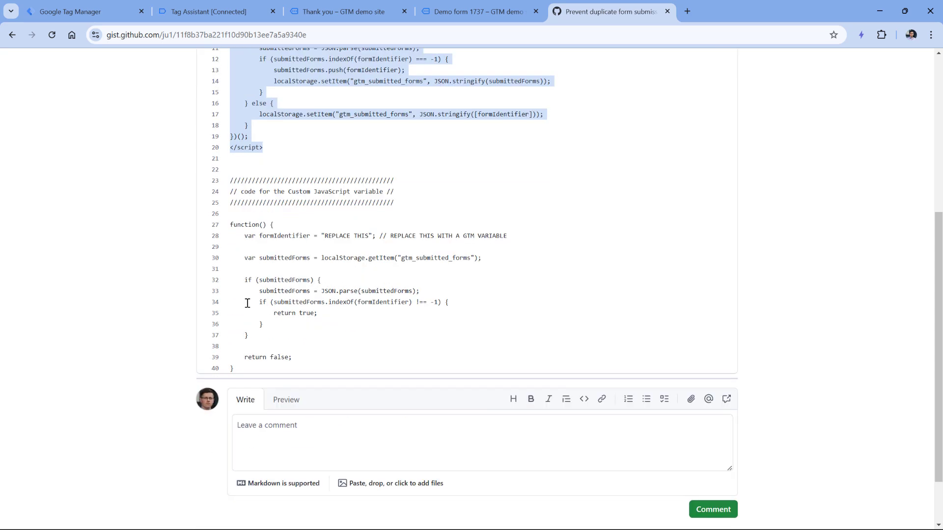
{"action": "left_click_drag", "start_coordinate": [237, 369], "coordinate": [227, 224]}
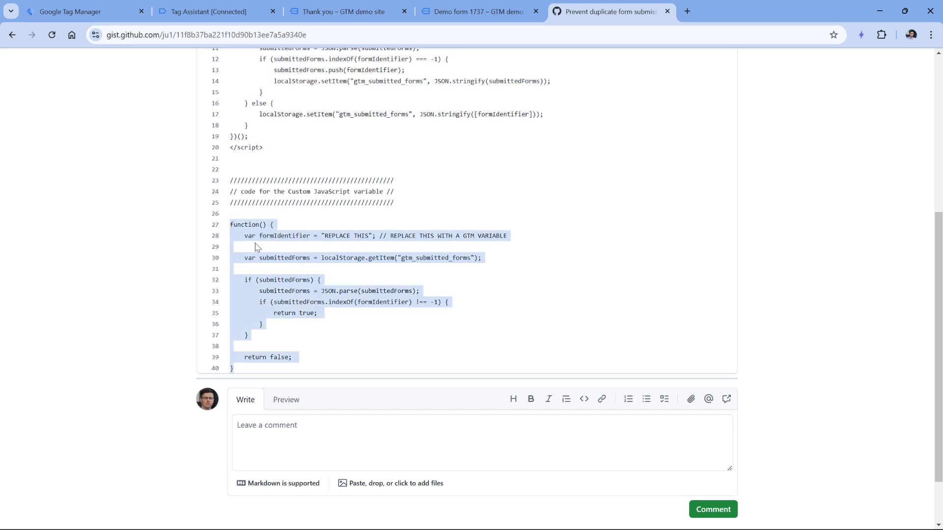
{"action": "scroll", "coordinate": [256, 247], "scroll_direction": "up", "scroll_amount": 3}
Step: Copy the gist's Custom HTML tag code, from the opening to the closing script tag
{"action": "left_click", "coordinate": [264, 315]}
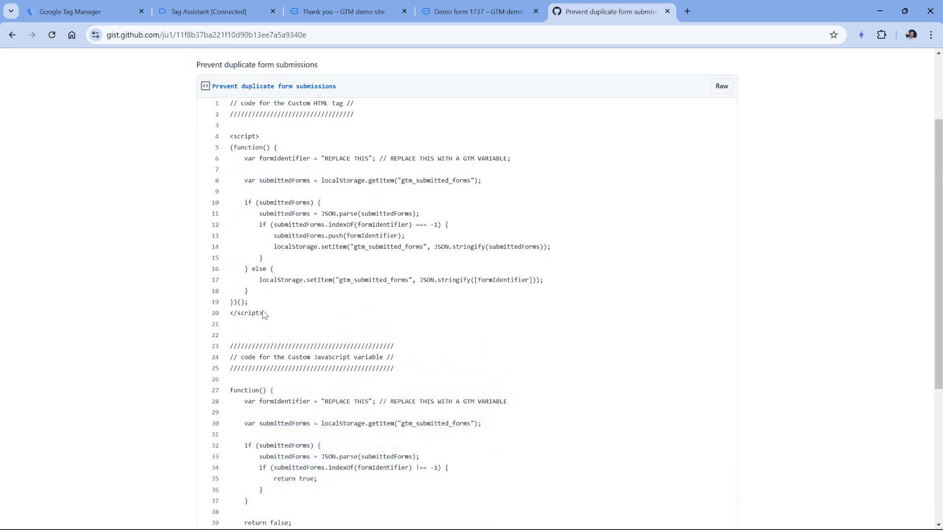
{"action": "left_click_drag", "start_coordinate": [263, 314], "coordinate": [251, 143]}
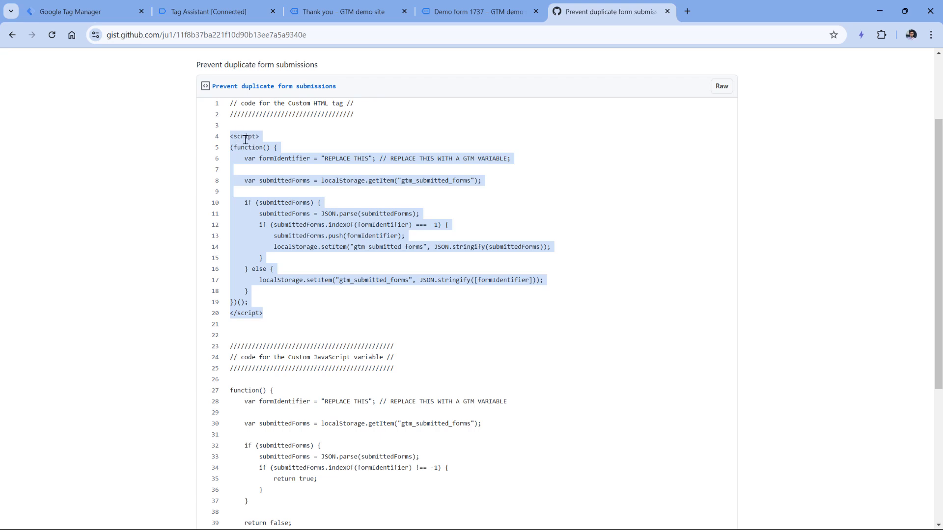
{"action": "right_click", "coordinate": [256, 142]}
{"action": "left_click", "coordinate": [275, 154]}
Step: Create a Custom HTML tag in Google Tag Manager and paste the copied script into its HTML
{"action": "left_click", "coordinate": [79, 11]}
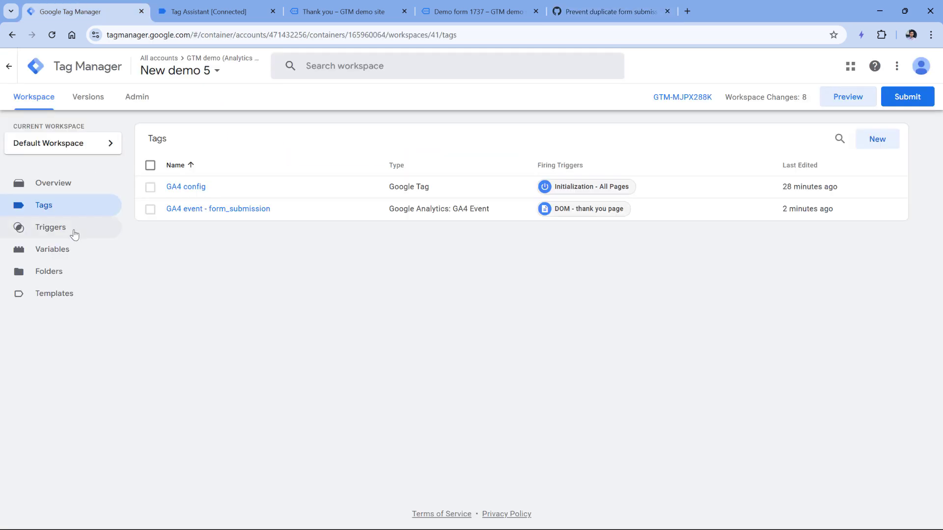
{"action": "left_click", "coordinate": [879, 142]}
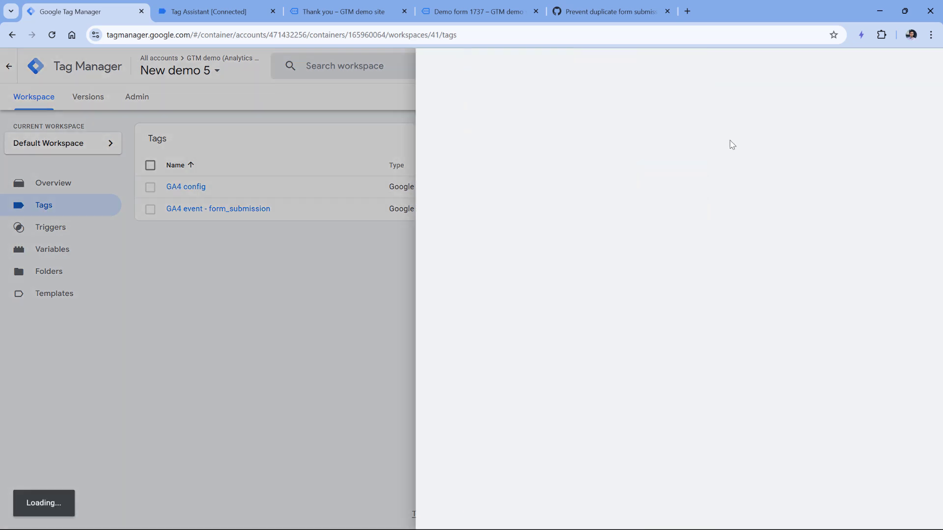
{"action": "left_click", "coordinate": [411, 167]}
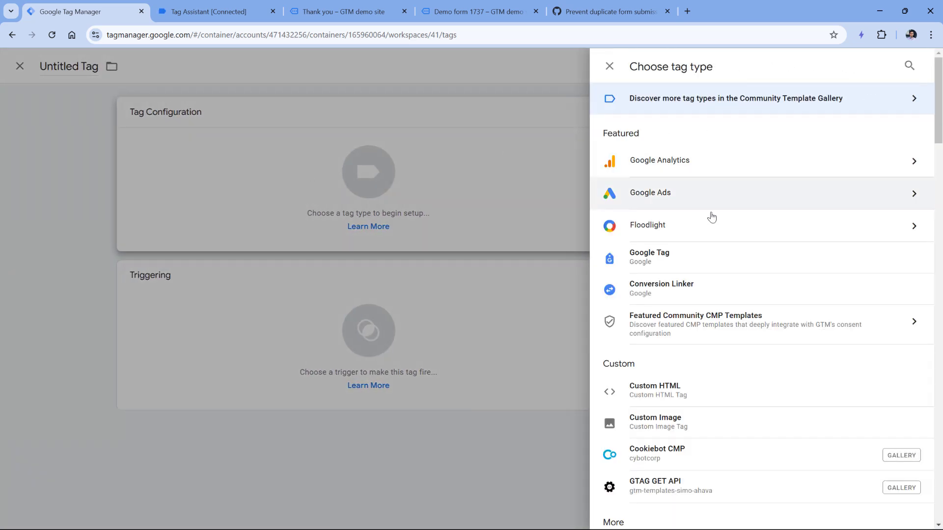
{"action": "left_click", "coordinate": [674, 400]}
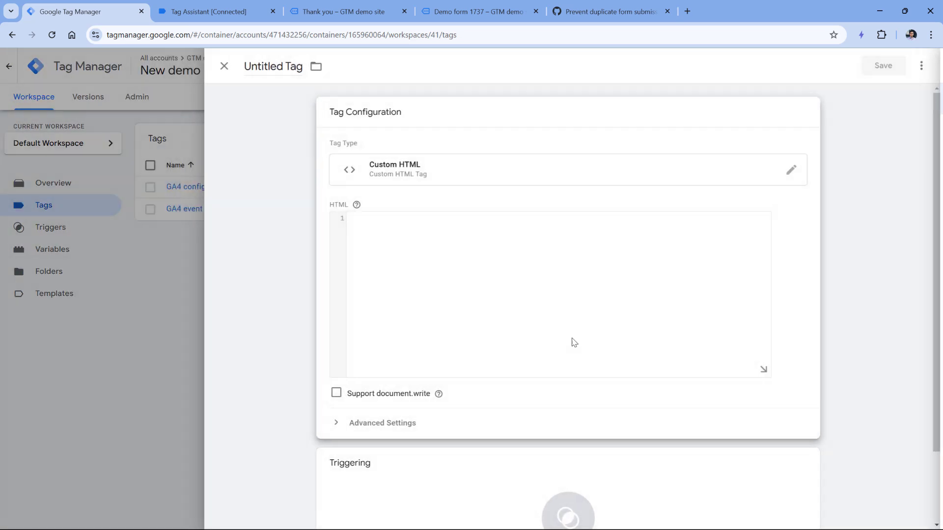
{"action": "left_click", "coordinate": [437, 244]}
{"action": "key", "text": "ctrl+v"}
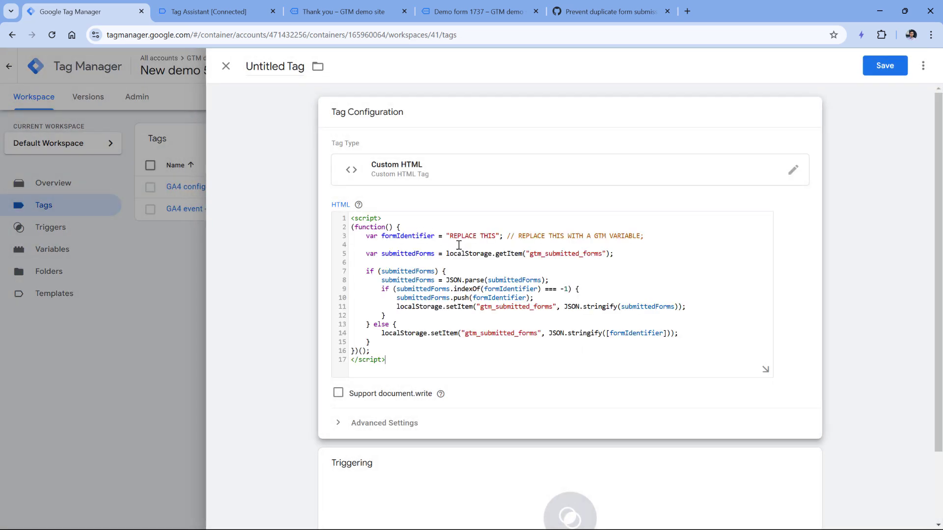
Step: Examine the script's "REPLACE THIS" placeholder and the path and form_id parameter in the thank-you page's URL as possible form identifiers
{"action": "left_click_drag", "start_coordinate": [446, 235], "coordinate": [499, 236]}
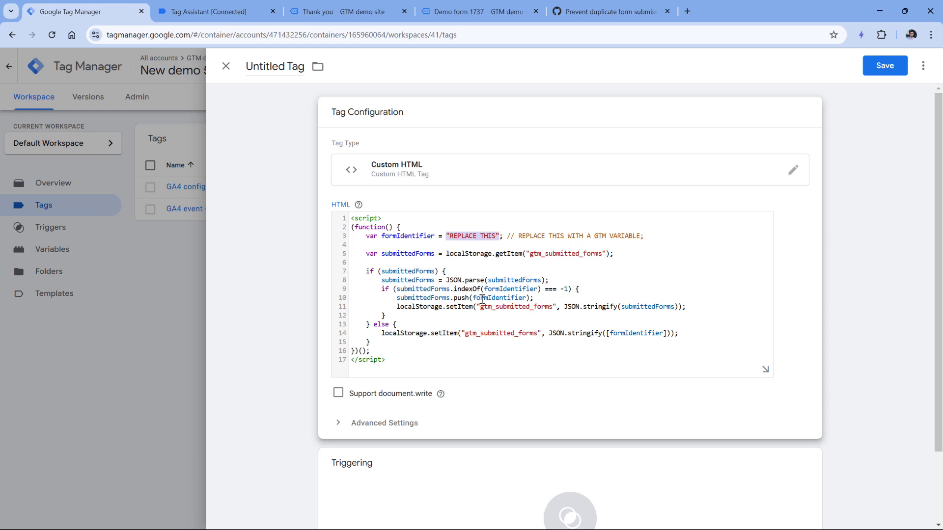
{"action": "left_click", "coordinate": [339, 12]}
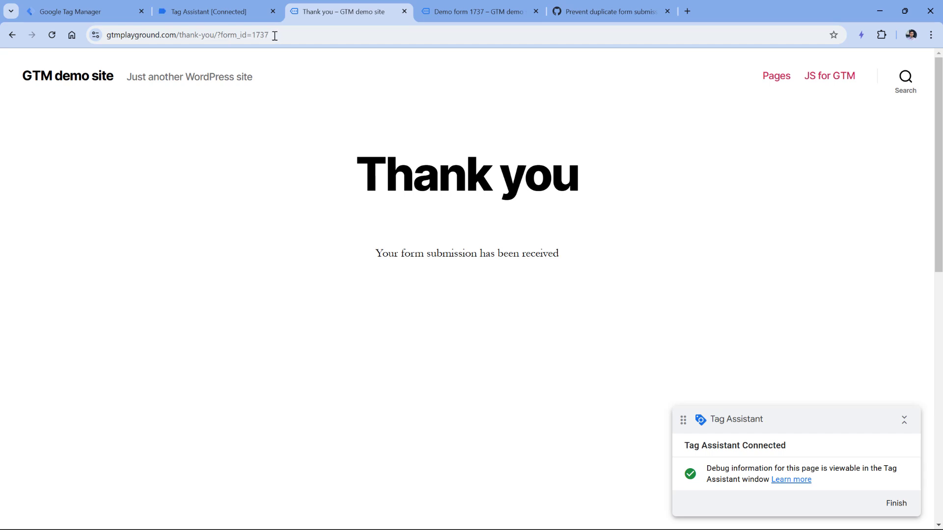
{"action": "left_click_drag", "start_coordinate": [220, 36], "coordinate": [263, 36]}
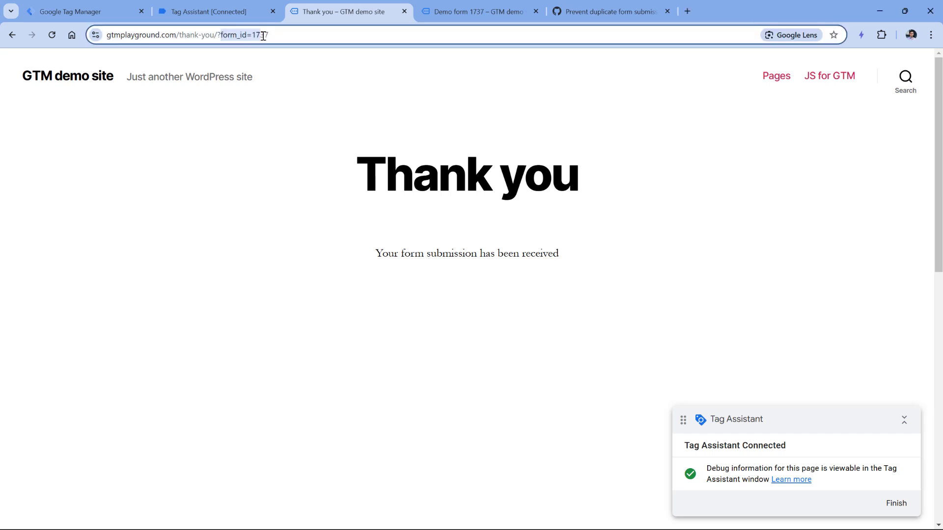
{"action": "left_click", "coordinate": [280, 34]}
{"action": "double_click", "coordinate": [286, 35]}
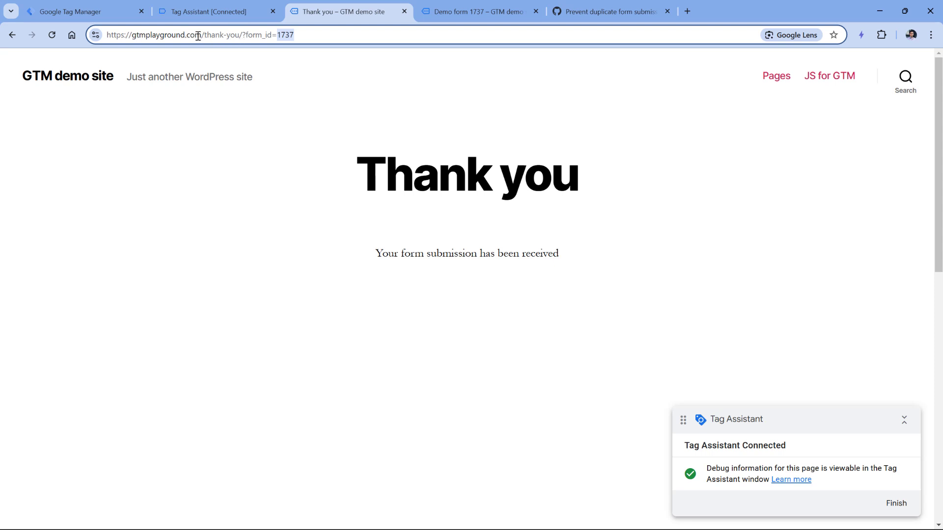
{"action": "left_click_drag", "start_coordinate": [201, 35], "coordinate": [246, 35]}
{"action": "left_click", "coordinate": [241, 35]}
{"action": "double_click", "coordinate": [241, 35]}
{"action": "left_click_drag", "start_coordinate": [246, 35], "coordinate": [294, 35]}
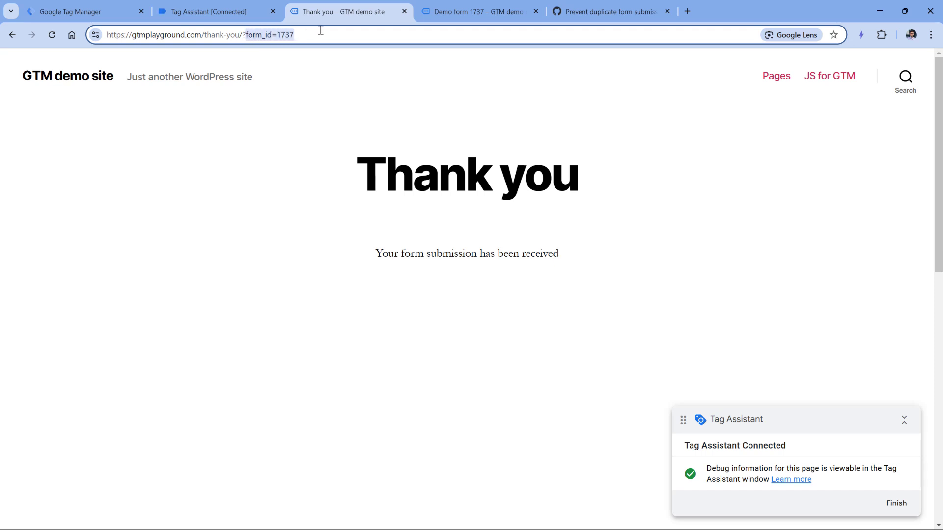
{"action": "left_click", "coordinate": [297, 34]}
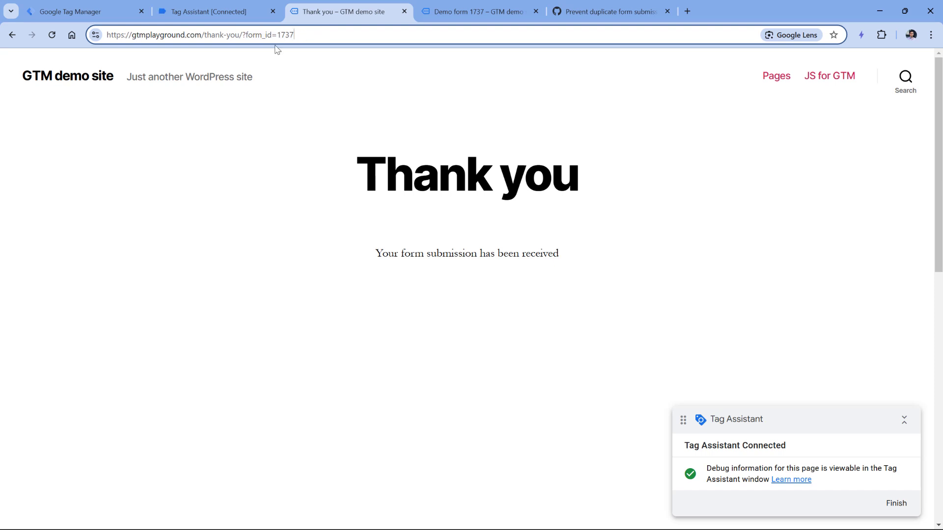
{"action": "double_click", "coordinate": [283, 35]}
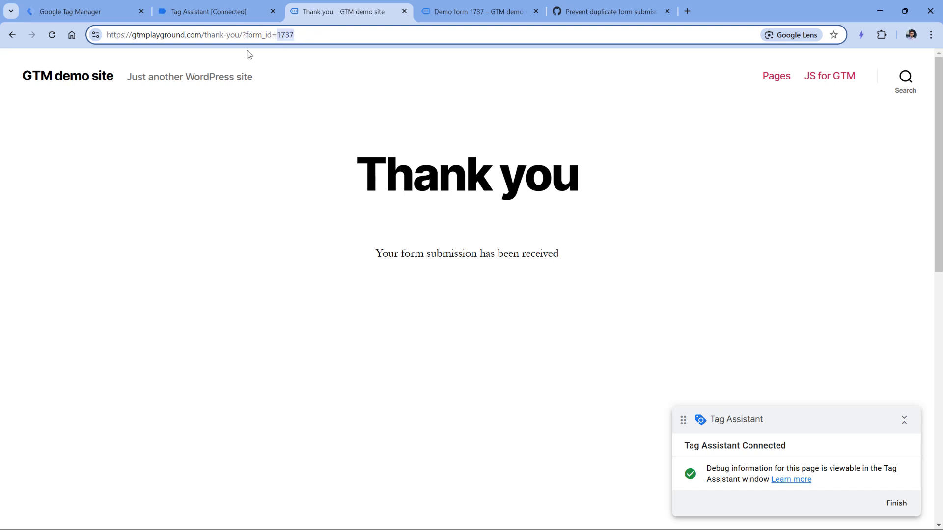
Step: Return to Google Tag Manager and discard the unsaved Custom HTML tag
{"action": "left_click", "coordinate": [75, 12]}
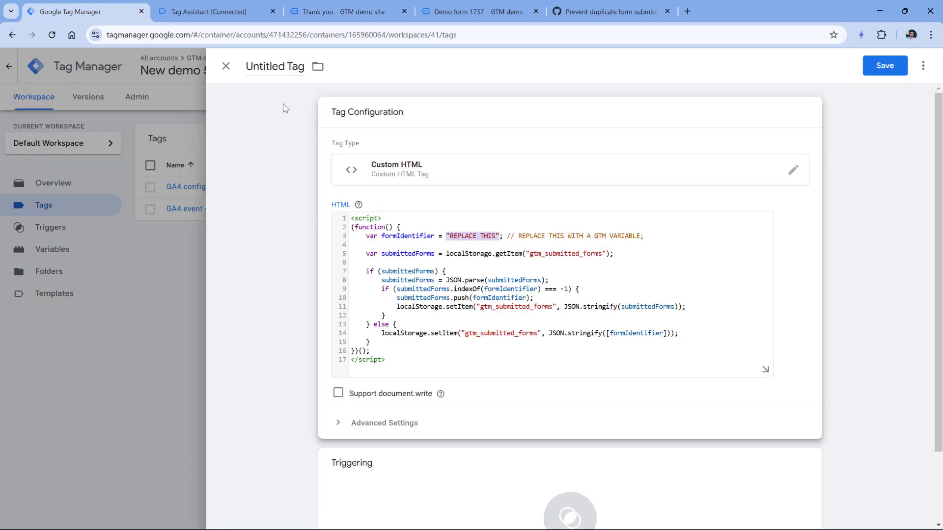
{"action": "left_click", "coordinate": [226, 67]}
{"action": "left_click", "coordinate": [557, 199]}
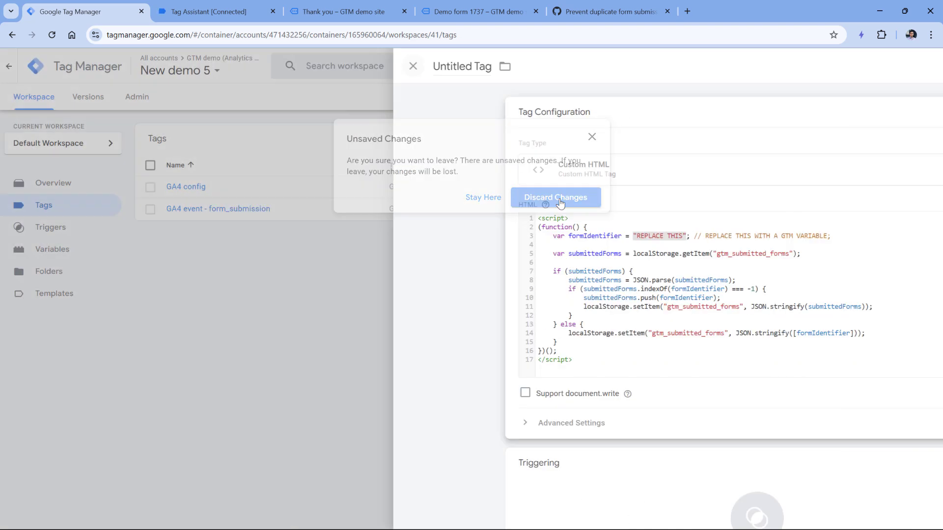
Step: Start a new user-defined variable of type URL with Query as its component type
{"action": "left_click", "coordinate": [53, 251]}
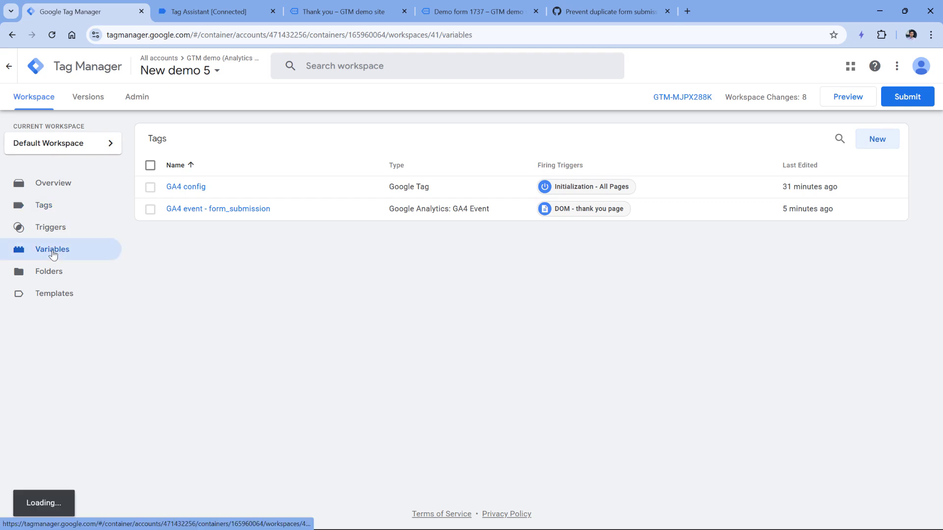
{"action": "scroll", "coordinate": [196, 319], "scroll_direction": "down", "scroll_amount": 2}
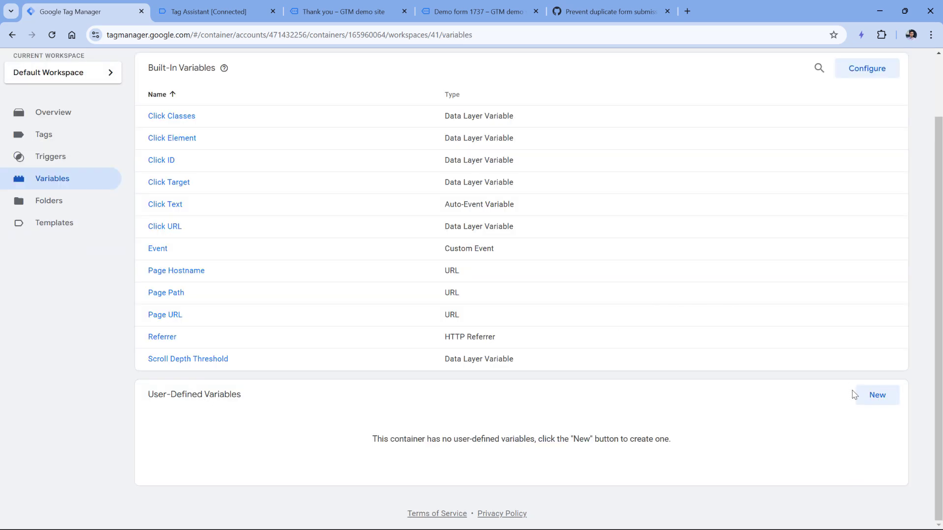
{"action": "left_click", "coordinate": [877, 396]}
{"action": "left_click", "coordinate": [419, 164]}
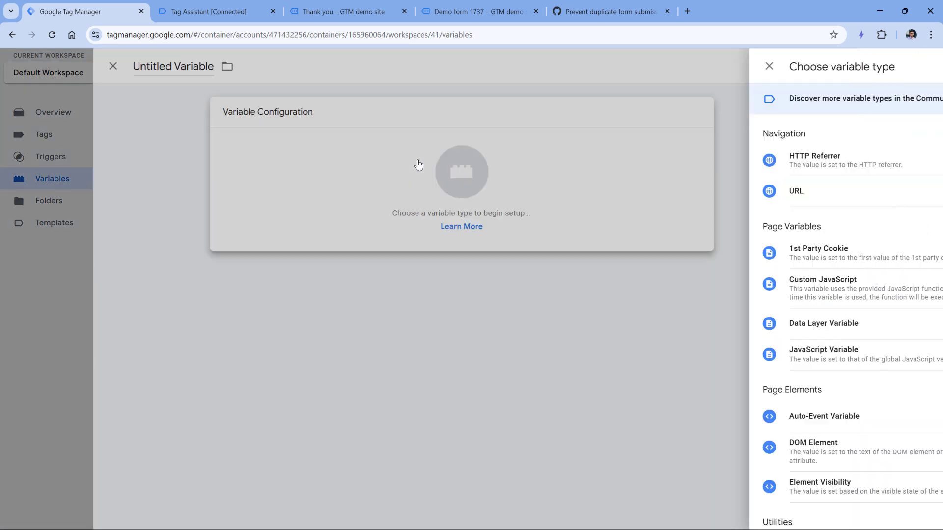
{"action": "left_click", "coordinate": [657, 199]}
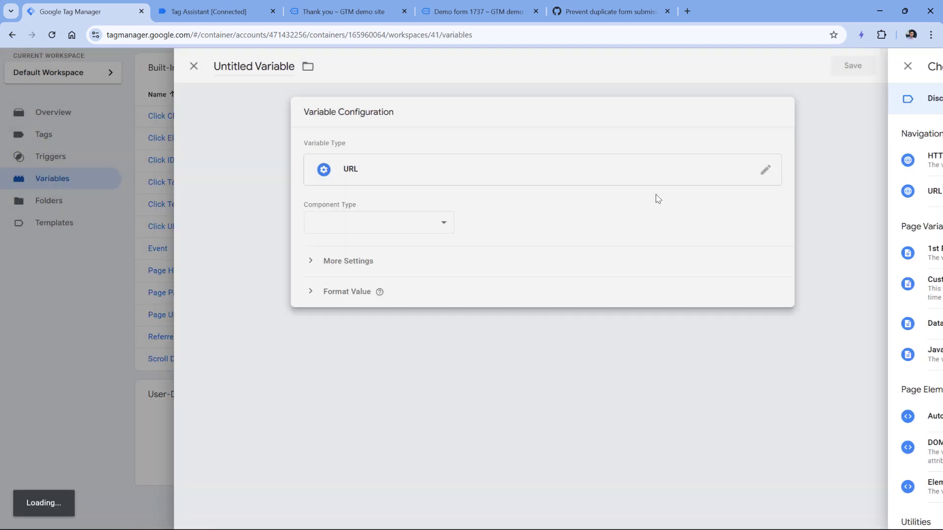
{"action": "left_click", "coordinate": [378, 226]}
{"action": "left_click", "coordinate": [349, 323]}
{"action": "mouse_move", "coordinate": [376, 247]}
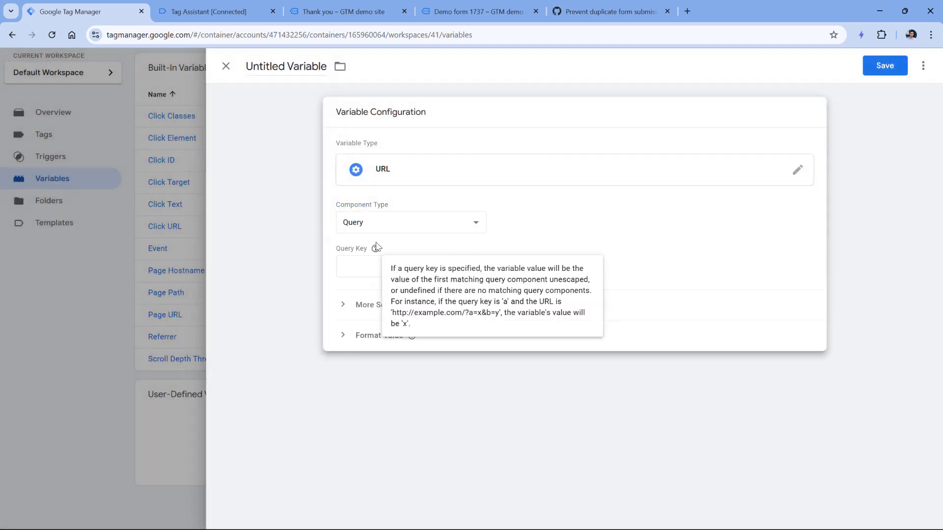
Step: Check the parameter name in the thank-you page's URL and set the variable's query key to form_id
{"action": "left_click", "coordinate": [347, 12]}
{"action": "left_click_drag", "start_coordinate": [245, 35], "coordinate": [302, 37]}
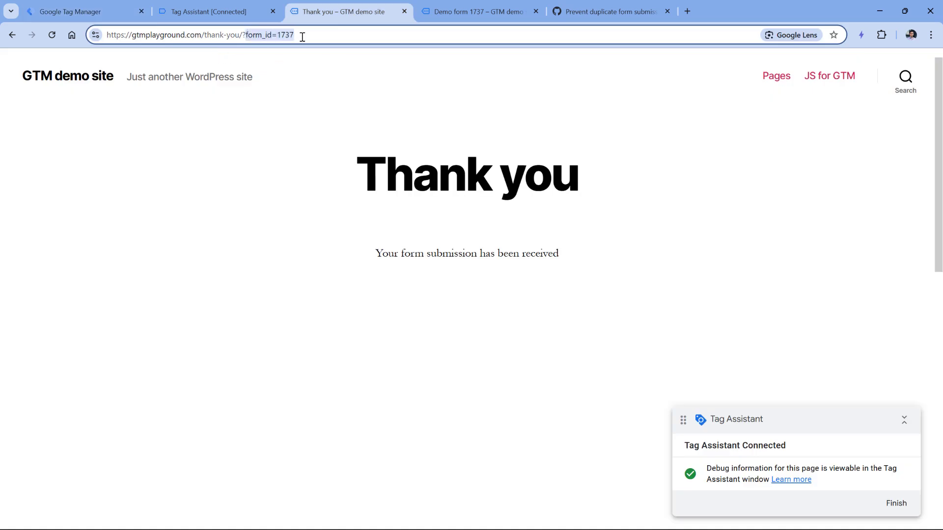
{"action": "left_click", "coordinate": [244, 36]}
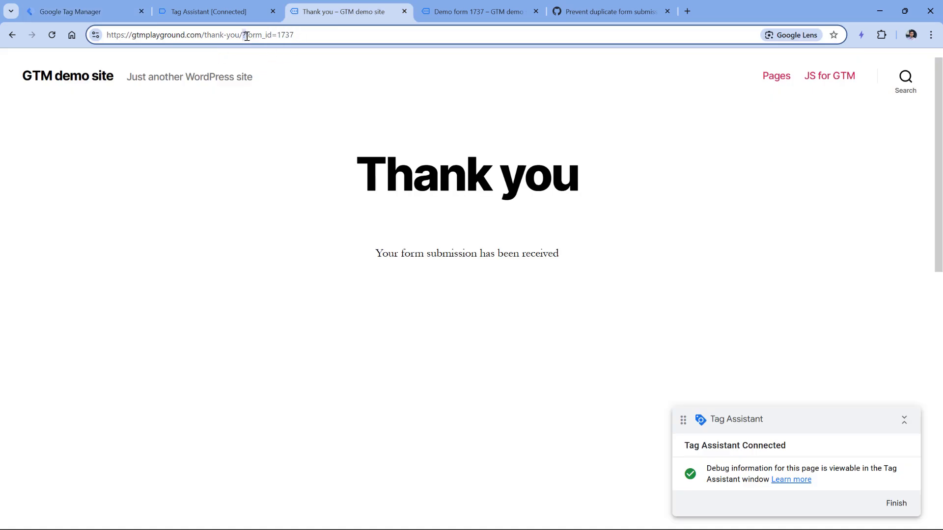
{"action": "left_click", "coordinate": [114, 15]}
{"action": "left_click", "coordinate": [403, 257]}
{"action": "type", "text": "for"}
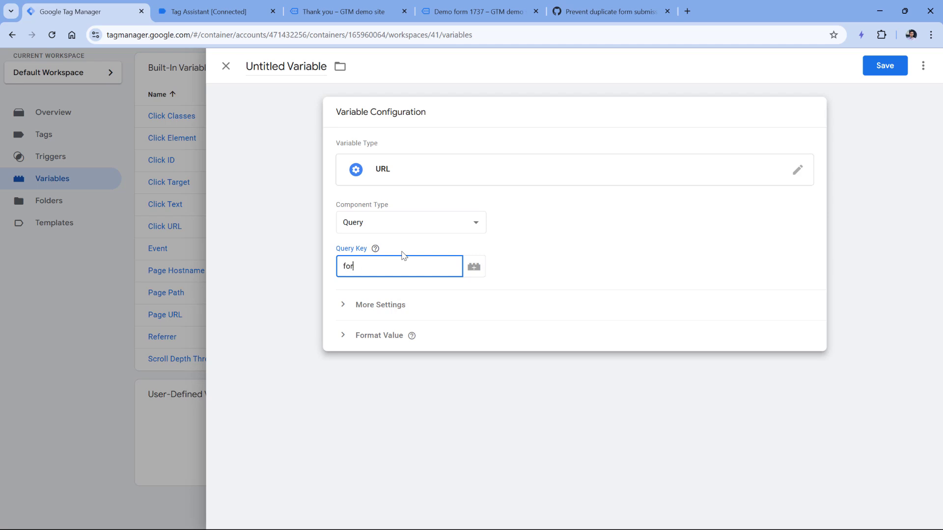
{"action": "type", "text": "m_id"}
{"action": "left_click", "coordinate": [344, 14]}
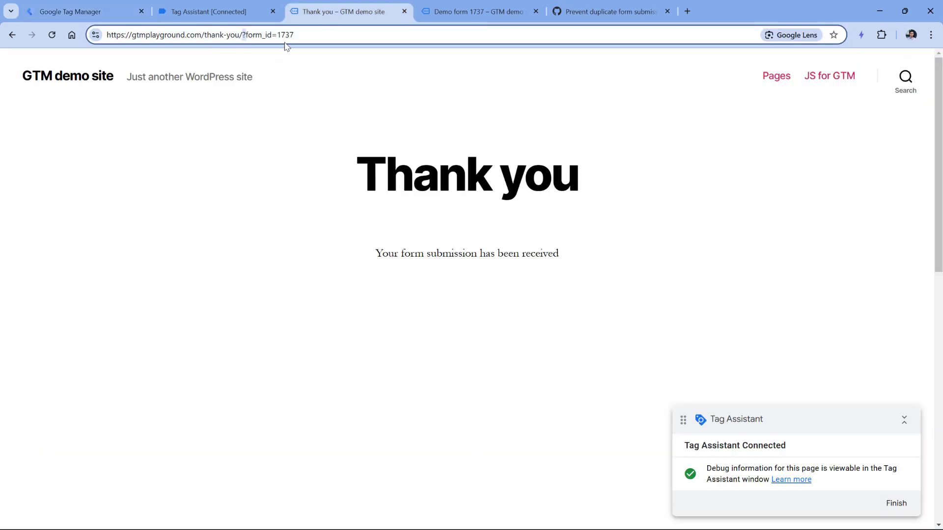
{"action": "left_click", "coordinate": [105, 11]}
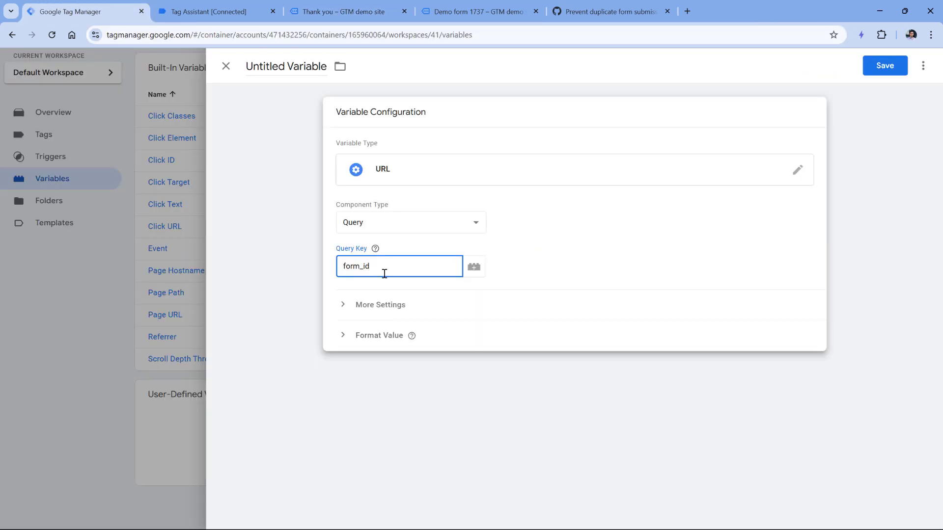
{"action": "double_click", "coordinate": [359, 269]}
Step: Name the URL variable "url - form_id" and save it
{"action": "left_click", "coordinate": [273, 68]}
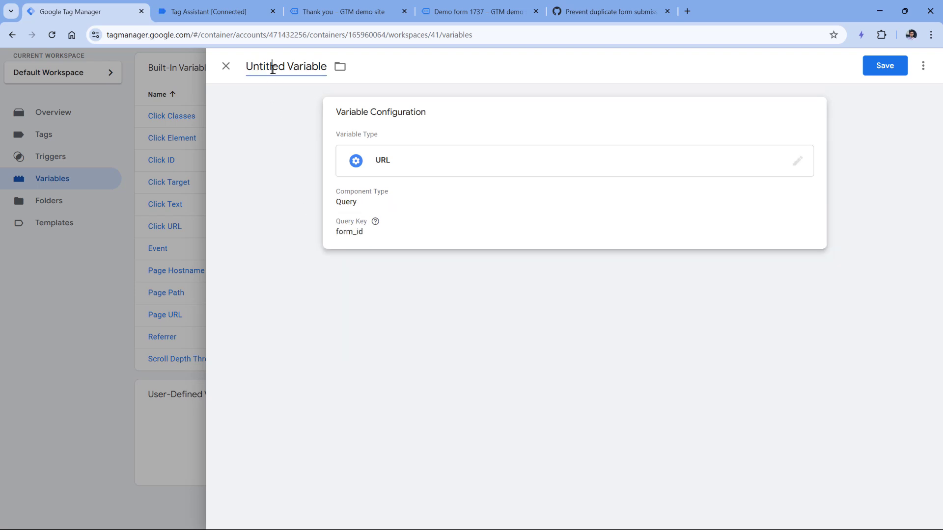
{"action": "key", "text": "ctrl+a"}
{"action": "type", "text": "url - form_id"}
{"action": "key", "text": "ctrl+s"}
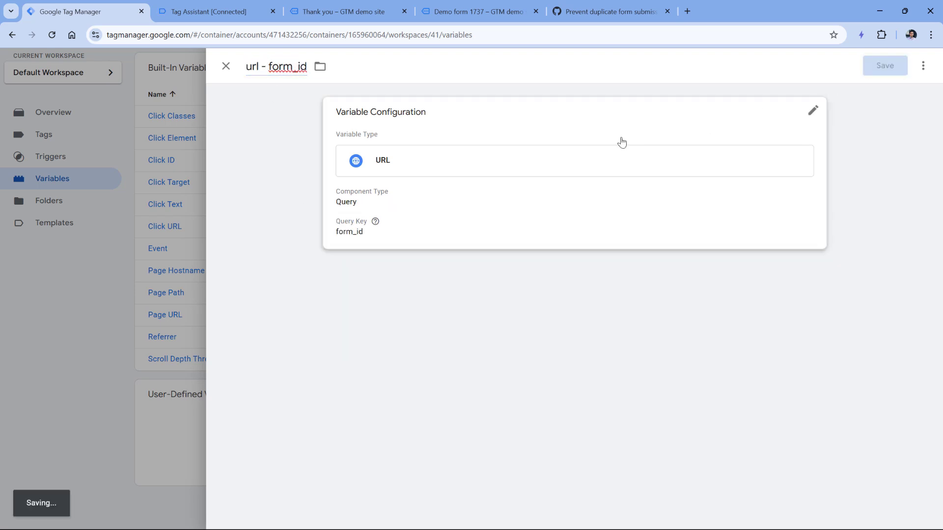
Step: Start a new tag of type Custom HTML in the workspace
{"action": "left_click", "coordinate": [59, 170]}
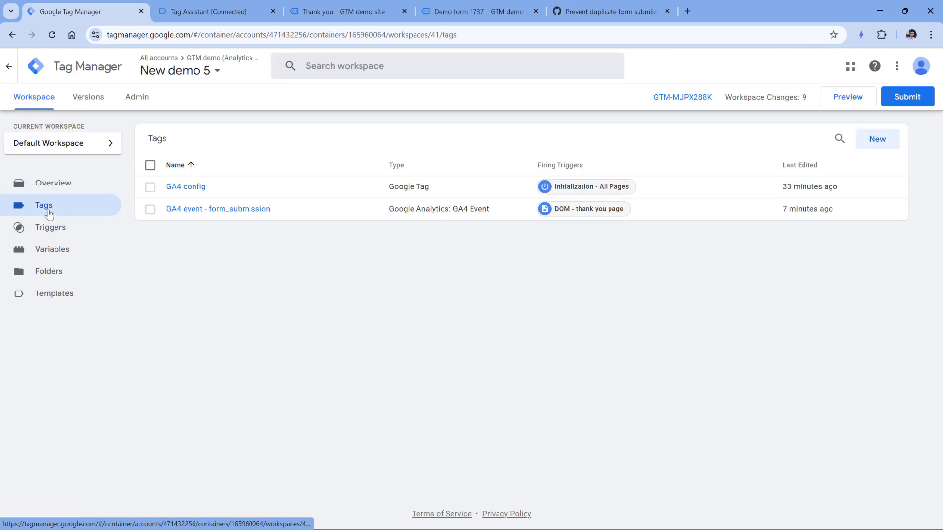
{"action": "left_click", "coordinate": [877, 144]}
{"action": "left_click", "coordinate": [469, 176]}
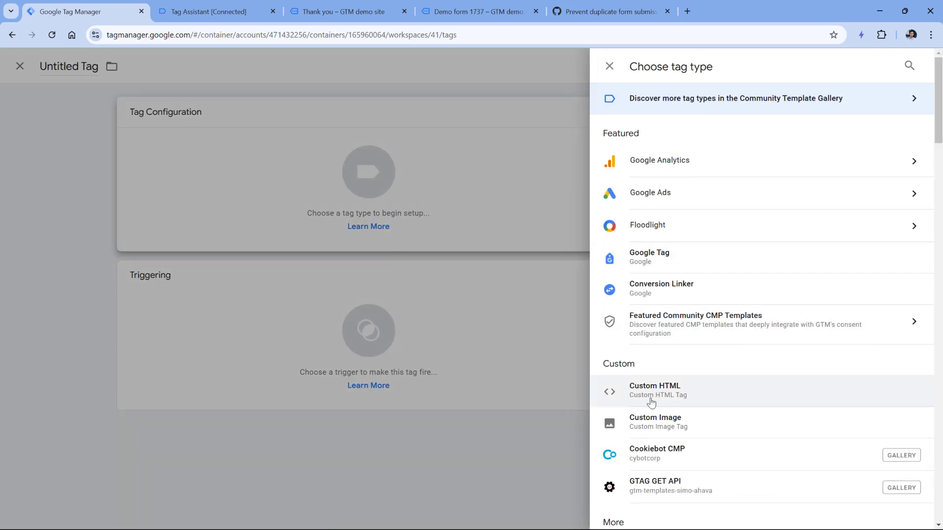
{"action": "left_click", "coordinate": [680, 394]}
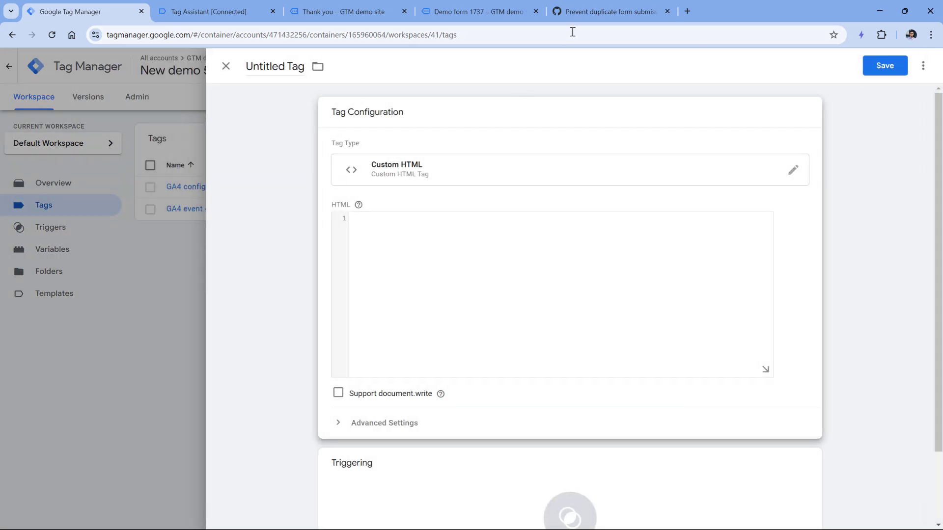
Step: Copy the Custom HTML tag script from the gist and paste it into the new tag's HTML
{"action": "left_click", "coordinate": [594, 10]}
{"action": "right_click", "coordinate": [268, 229]}
{"action": "left_click", "coordinate": [290, 235]}
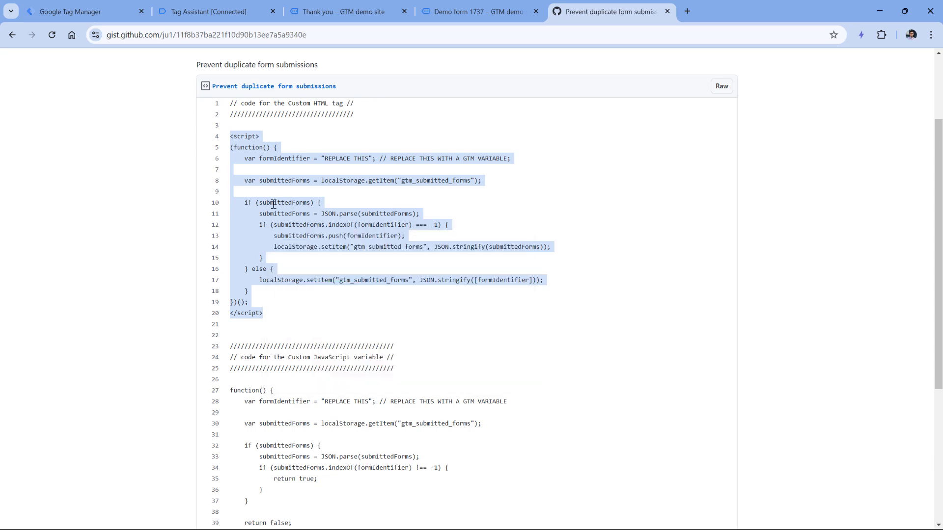
{"action": "left_click", "coordinate": [84, 11]}
{"action": "left_click", "coordinate": [389, 225]}
{"action": "type", "text": "<script> (function() {     var formIdentifier = \"REPLACE THIS\"; // REPLACE THIS WITH A GTM VARIABLE;      var submittedForms = localStorage.getItem(\"gtm_submitted_forms\");      if (submittedForms) {         submittedForms = JSON.parse(submittedForms);         if (submittedForms.indexOf(formIdentifier) === -1) {             submittedForms.push(formIdentifier);             localStorage.setItem(\"gtm_submitted_forms\", JSON.stringify(submittedForms));         }     } else {         localStorage.setItem(\"gtm_submitted_forms\", JSON.stringify([formIdentifier]));     } })(); </script>"}
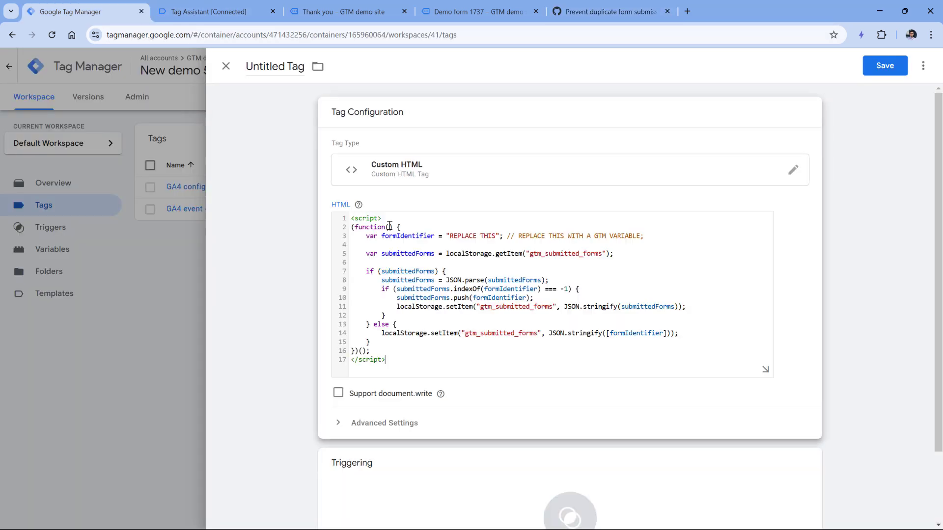
Step: Replace the "REPLACE THIS" placeholder of formIdentifier with the {{url - form_id}} variable
{"action": "left_click_drag", "start_coordinate": [452, 237], "coordinate": [500, 237]}
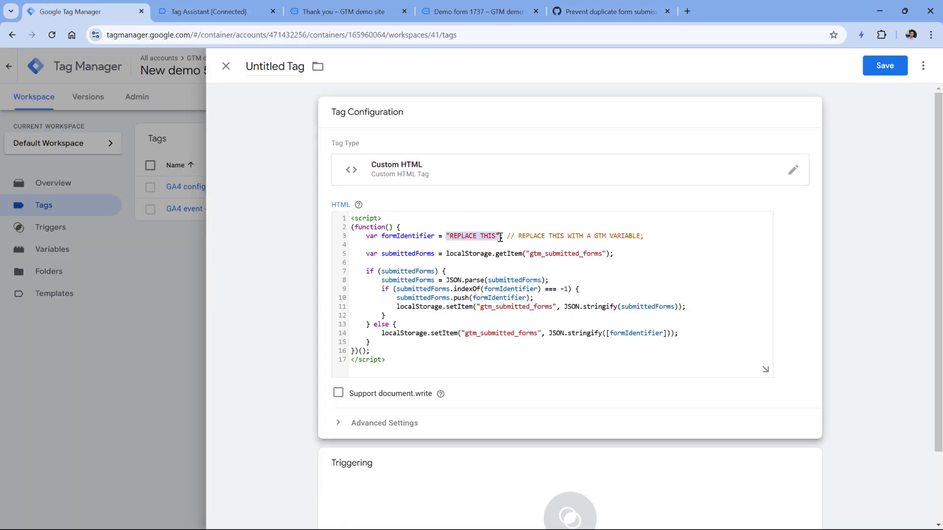
{"action": "key", "text": "BackSpace"}
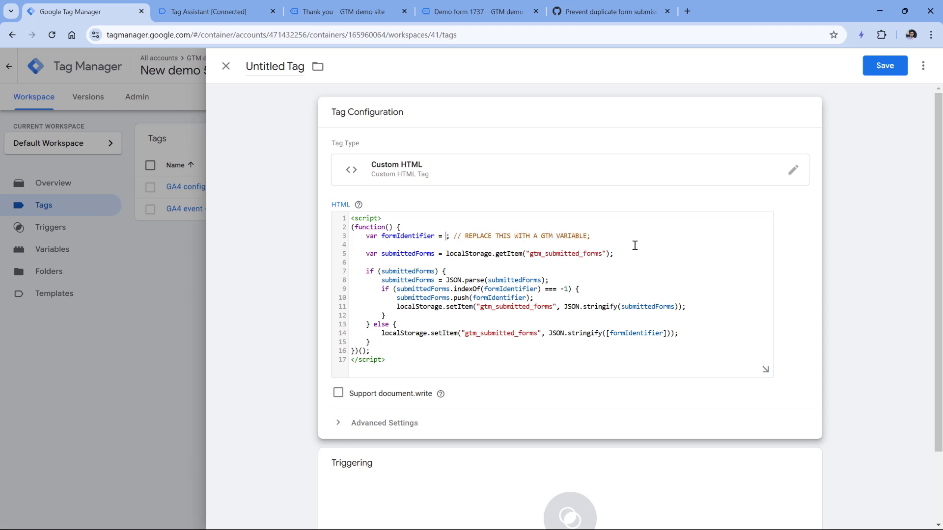
{"action": "type", "text": "{{"}
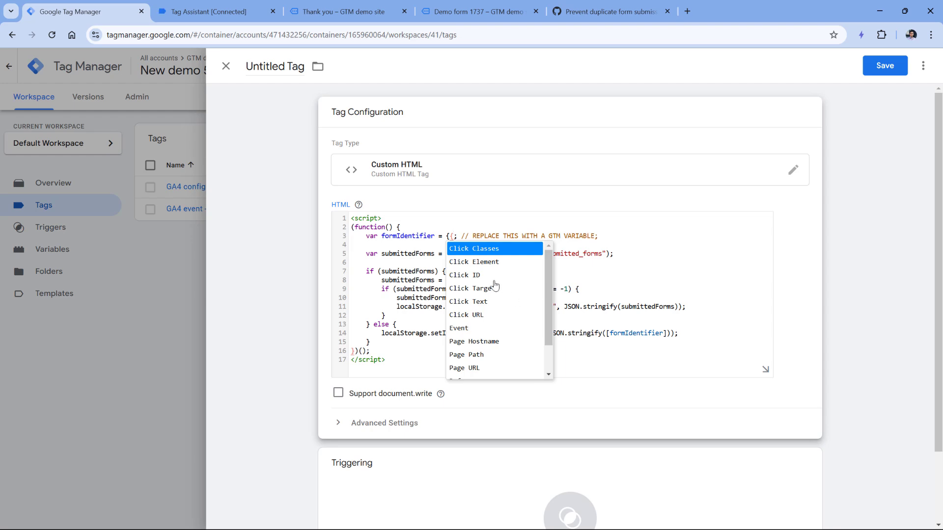
{"action": "scroll", "coordinate": [494, 295], "scroll_direction": "down", "scroll_amount": 2}
{"action": "left_click", "coordinate": [484, 375]}
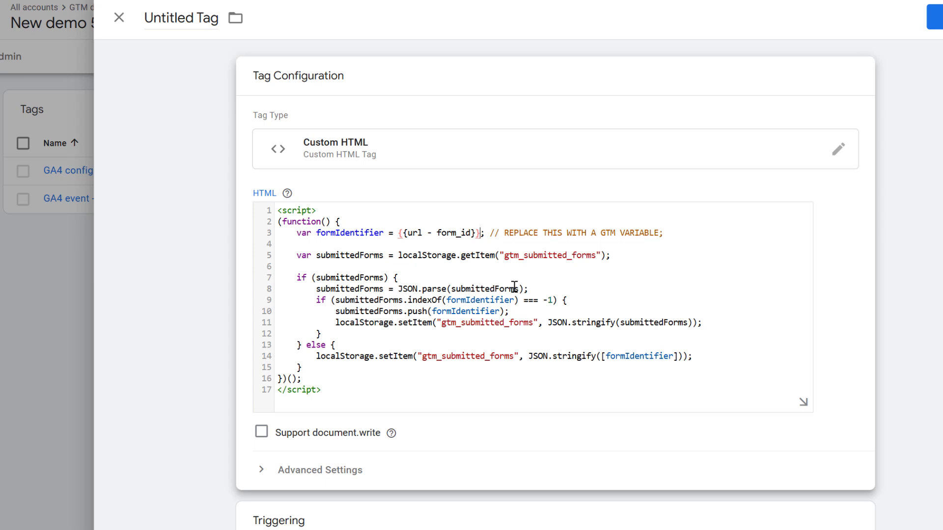
Step: Try replacing {{url - form_id}} in the formIdentifier line with the Page Path variable
{"action": "key", "text": "ctrl+shift+Left"}
{"action": "key", "text": "ctrl+shift+Left"}
{"action": "key", "text": "ctrl+shift+Left"}
{"action": "key", "text": "ctrl+shift+Left"}
{"action": "key", "text": "ctrl+shift+Left"}
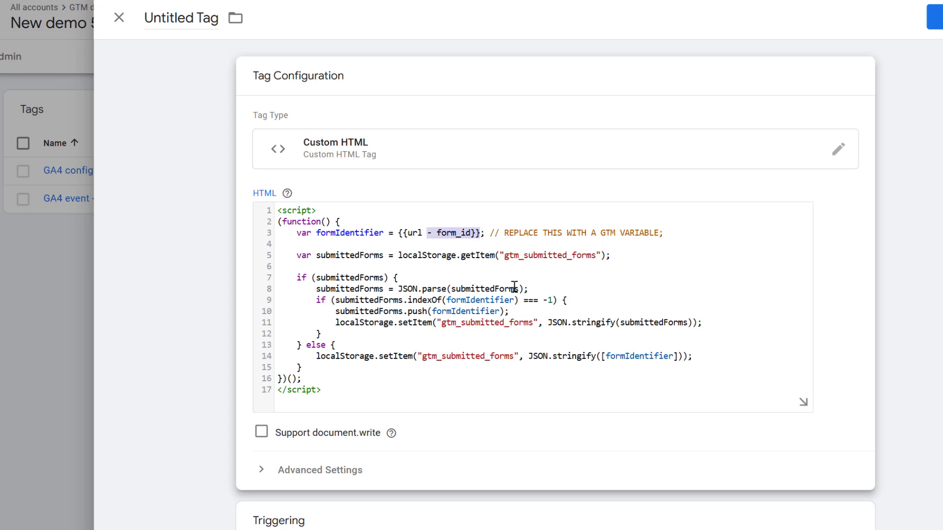
{"action": "key", "text": "BackSpace"}
{"action": "type", "text": "{{"}
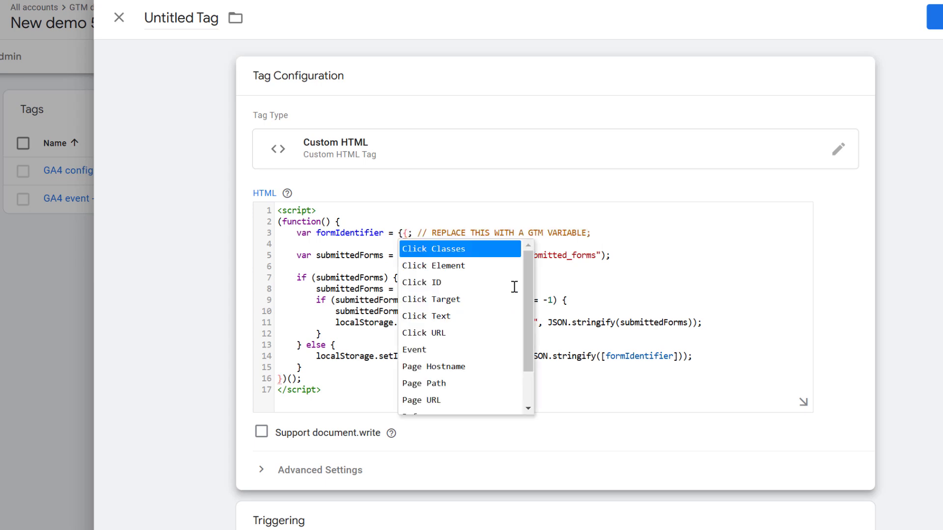
{"action": "type", "text": "page pat"}
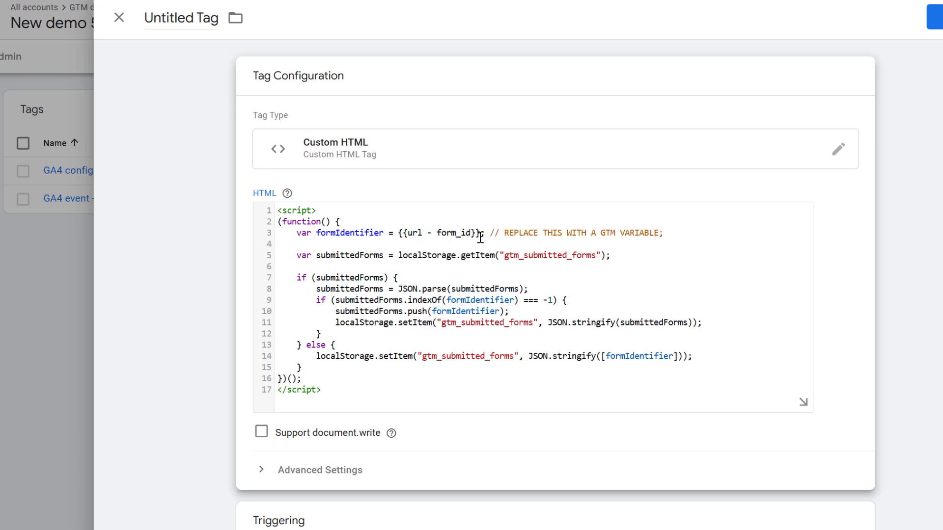
Step: Name the tag "cHTML - store form id in local storage" and save it without a trigger
{"action": "scroll", "coordinate": [360, 459], "scroll_direction": "down", "scroll_amount": 2}
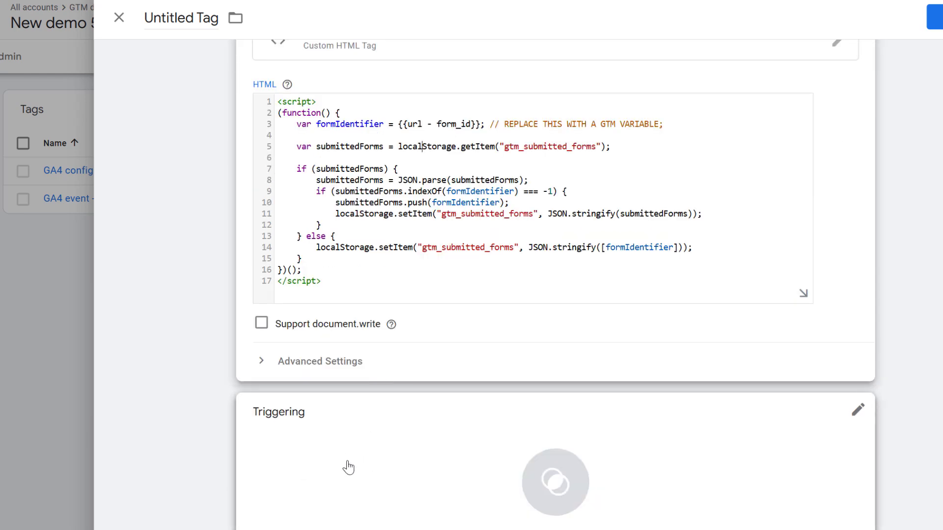
{"action": "scroll", "coordinate": [360, 455], "scroll_direction": "up", "scroll_amount": 2}
{"action": "left_click", "coordinate": [186, 17]}
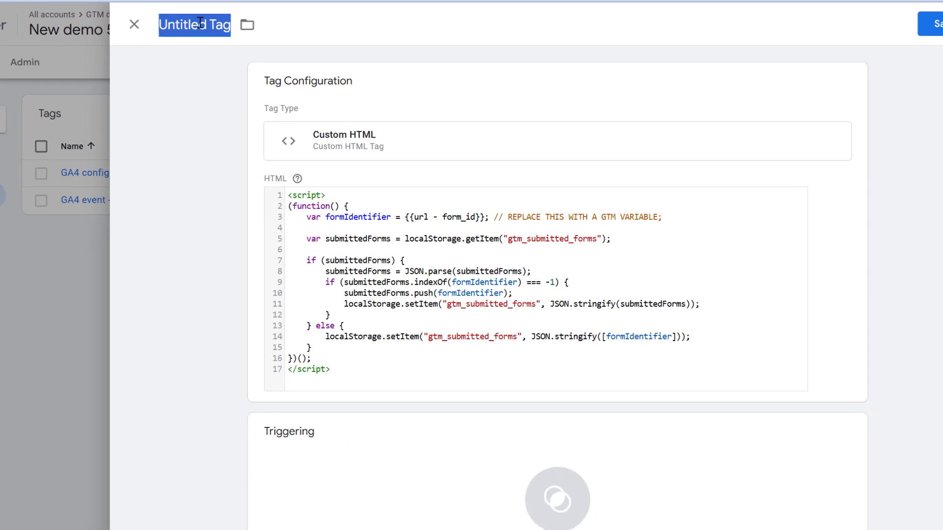
{"action": "type", "text": "cHTML -"}
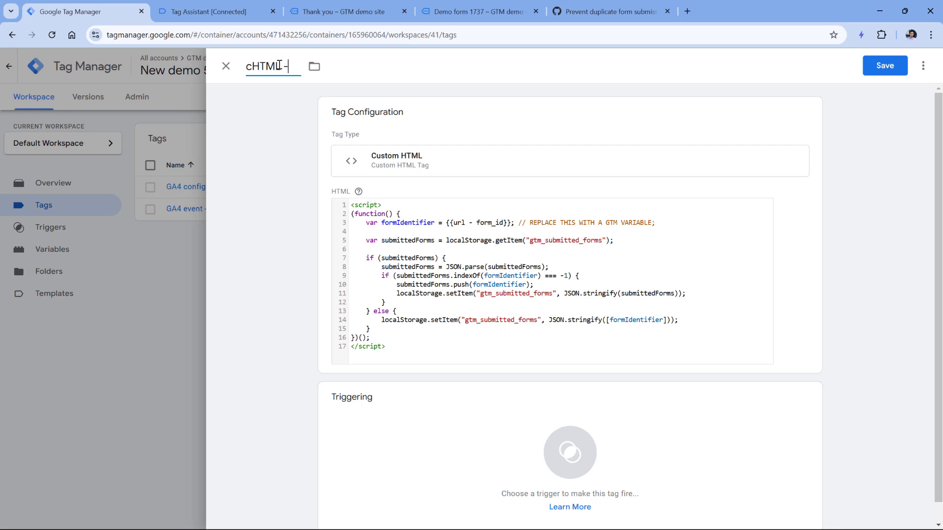
{"action": "type", "text": " store form id"}
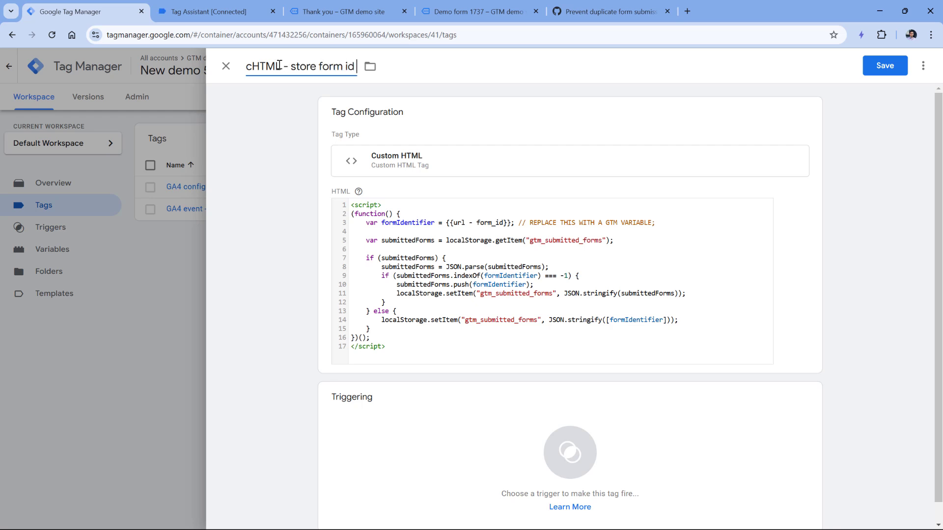
{"action": "type", "text": " in local store"}
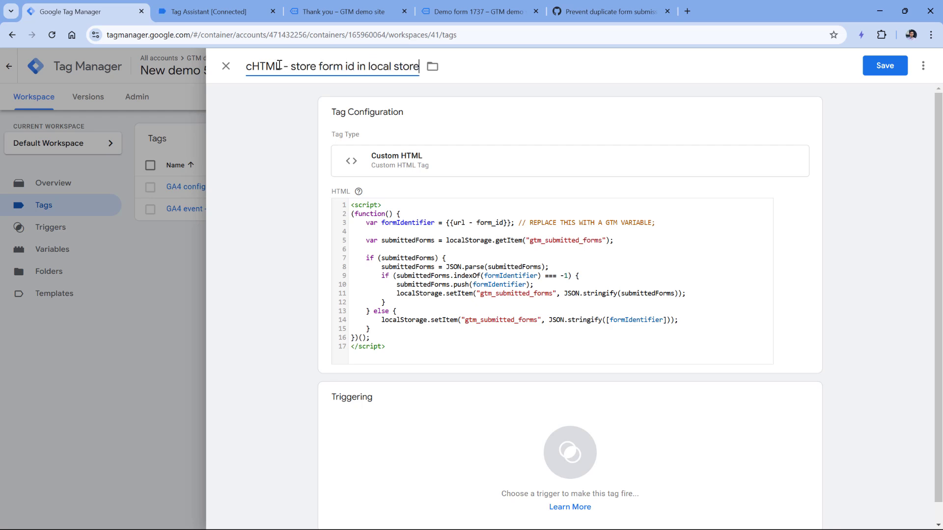
{"action": "key", "text": "BackSpace"}
{"action": "type", "text": "age"}
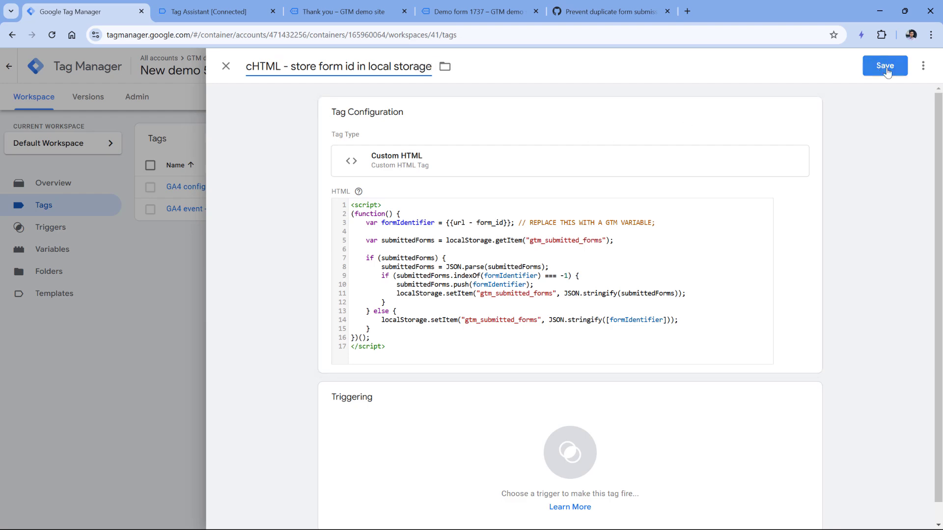
{"action": "left_click", "coordinate": [885, 68]}
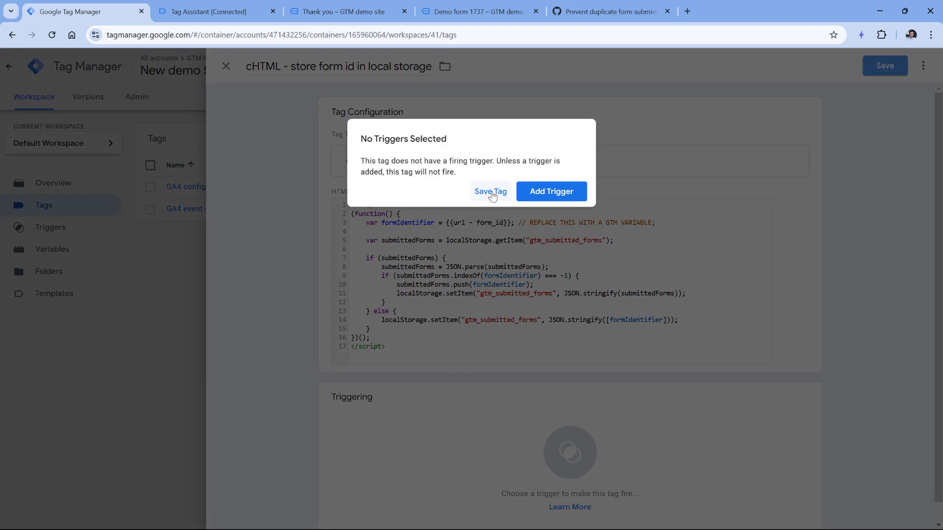
{"action": "left_click", "coordinate": [491, 194]}
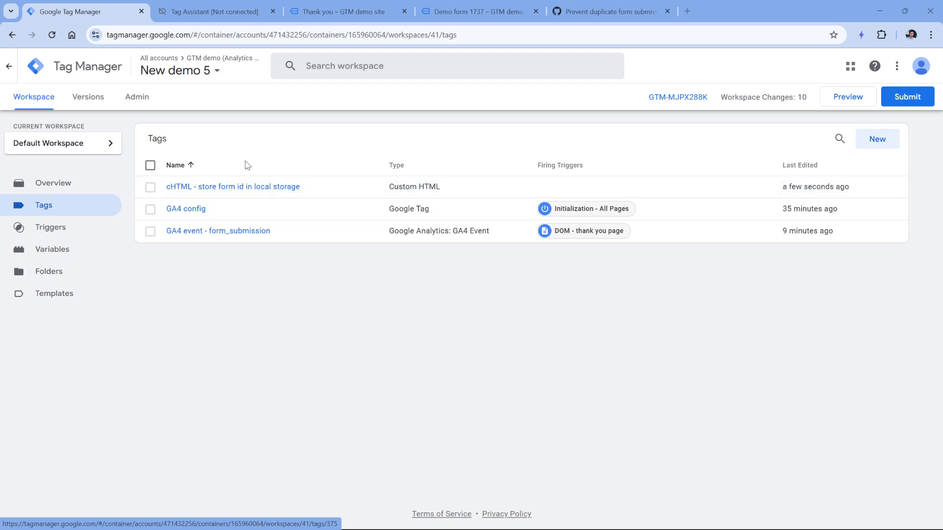
Step: Set the GA4 event - form_submission tag's sequencing to fire "cHTML - store form id in local storage" after it, and save the tag
{"action": "left_click", "coordinate": [215, 232]}
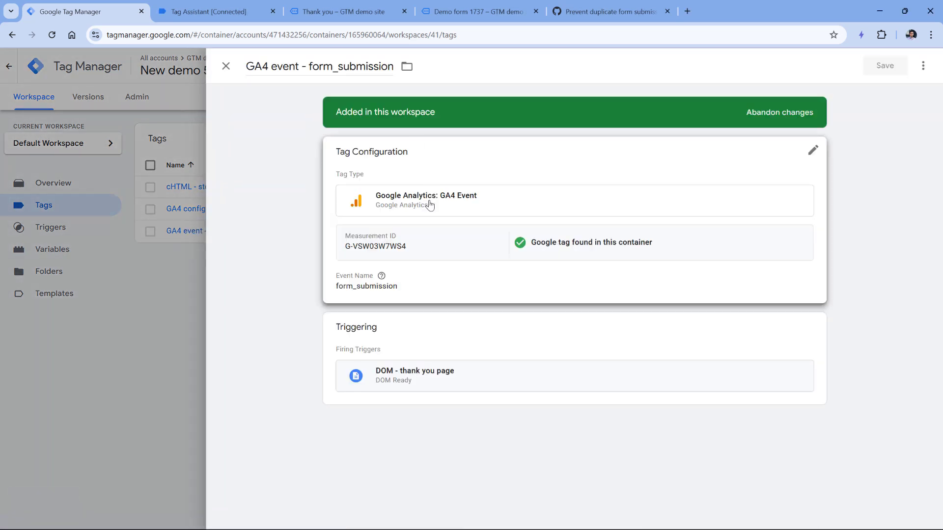
{"action": "left_click", "coordinate": [424, 279]}
{"action": "scroll", "coordinate": [406, 315], "scroll_direction": "down", "scroll_amount": 2}
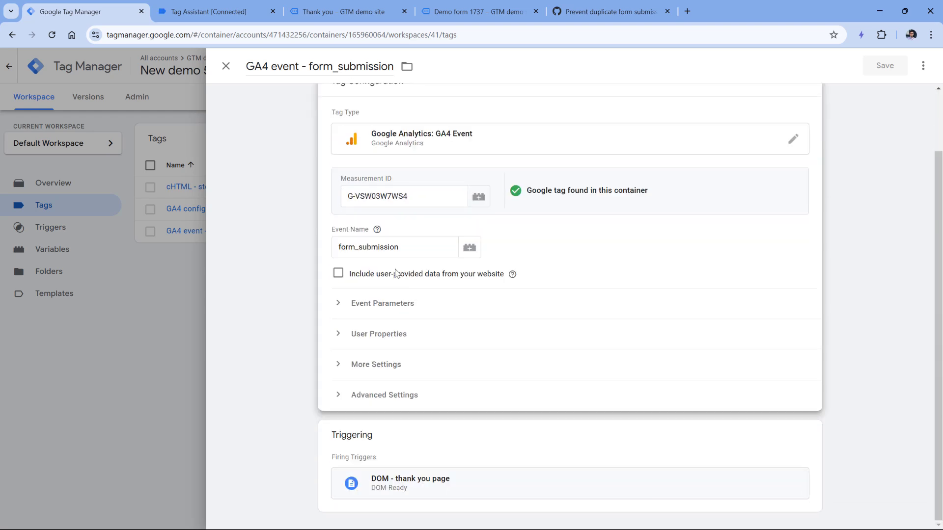
{"action": "left_click", "coordinate": [374, 402]}
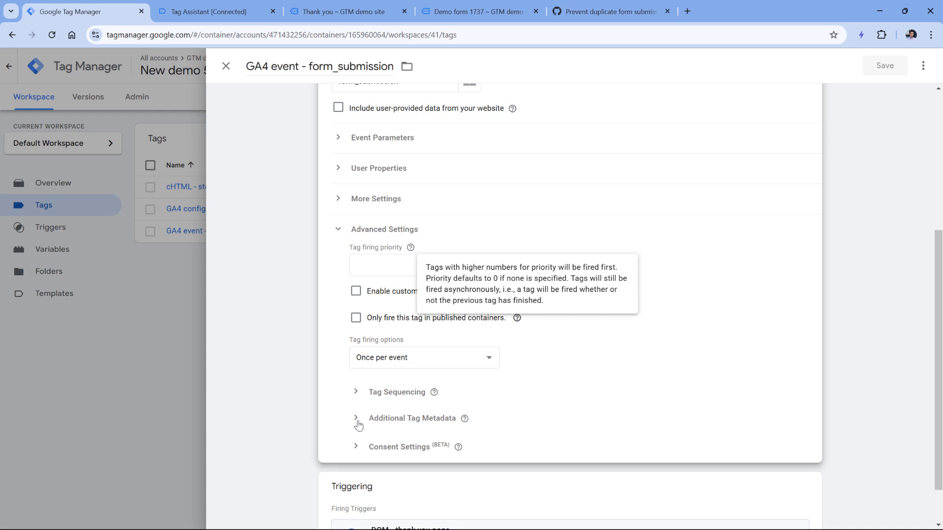
{"action": "left_click", "coordinate": [356, 393]}
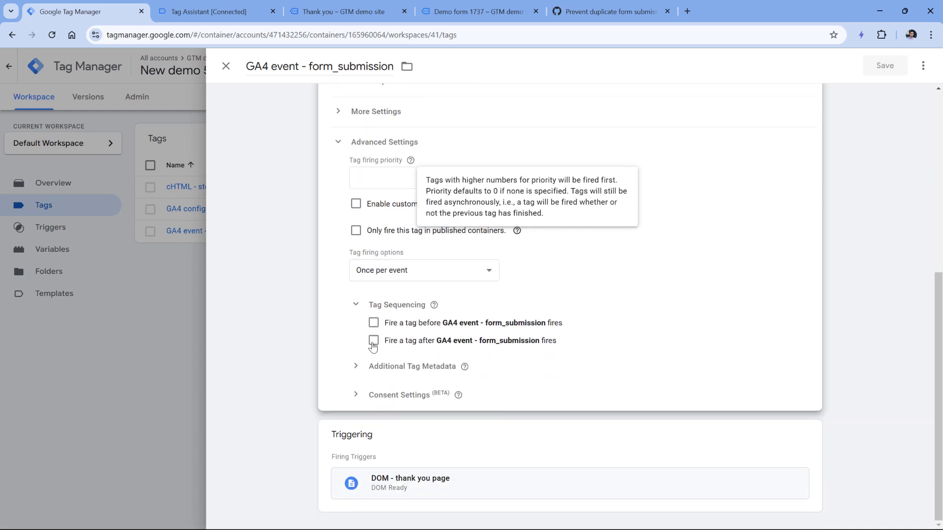
{"action": "left_click", "coordinate": [373, 341]}
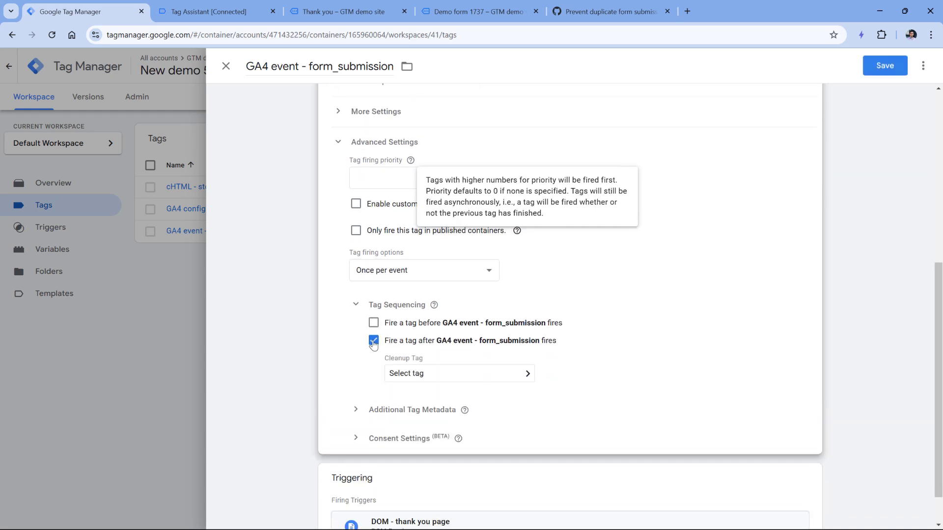
{"action": "left_click", "coordinate": [438, 379]}
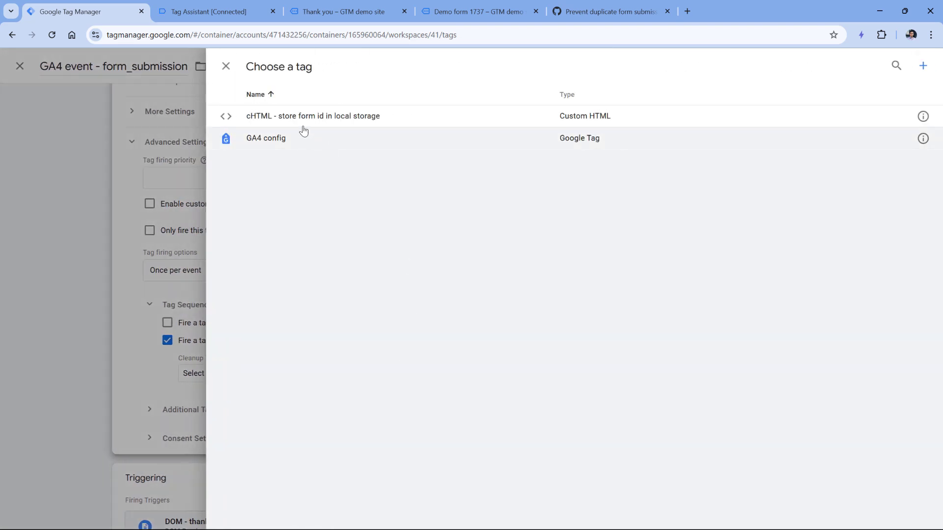
{"action": "left_click", "coordinate": [329, 123]}
{"action": "left_click", "coordinate": [886, 66]}
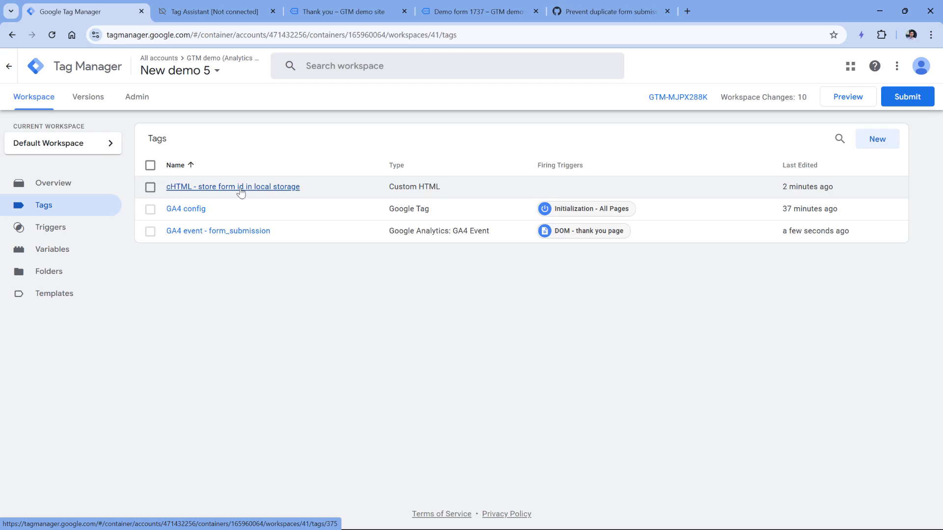
Step: Start preview mode and submit Demo form 1737 with a test name, a test email address and the message "asdasd"
{"action": "left_click", "coordinate": [847, 97]}
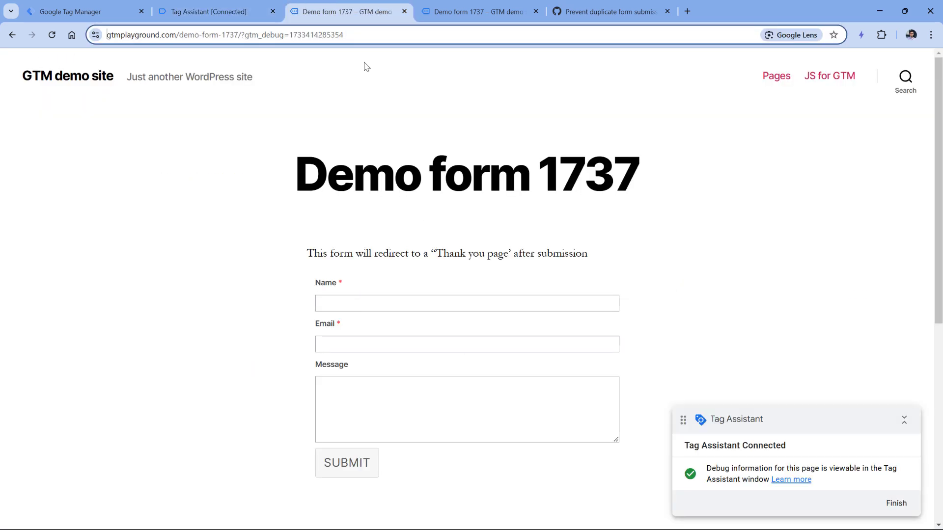
{"action": "left_click", "coordinate": [362, 302]}
{"action": "type", "text": "asd"}
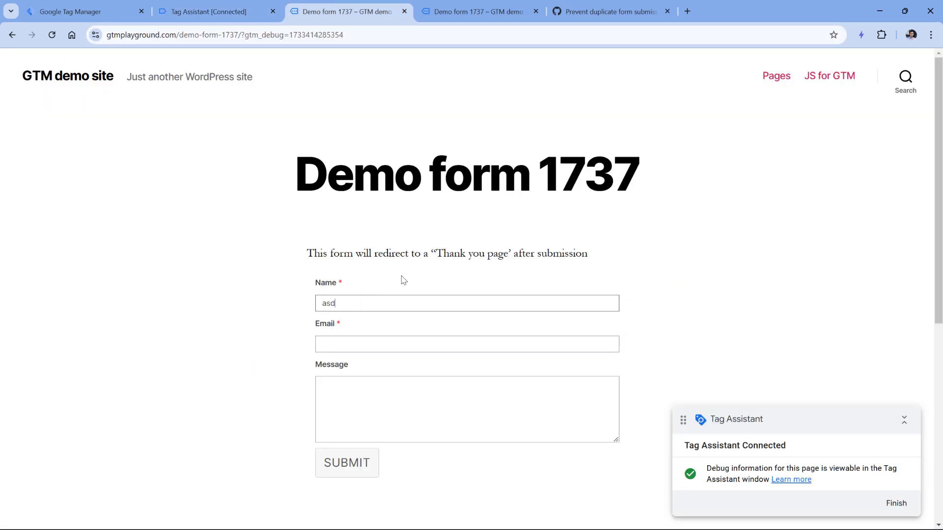
{"action": "key", "text": "Tab"}
{"action": "type", "text": "asd@asd.com"}
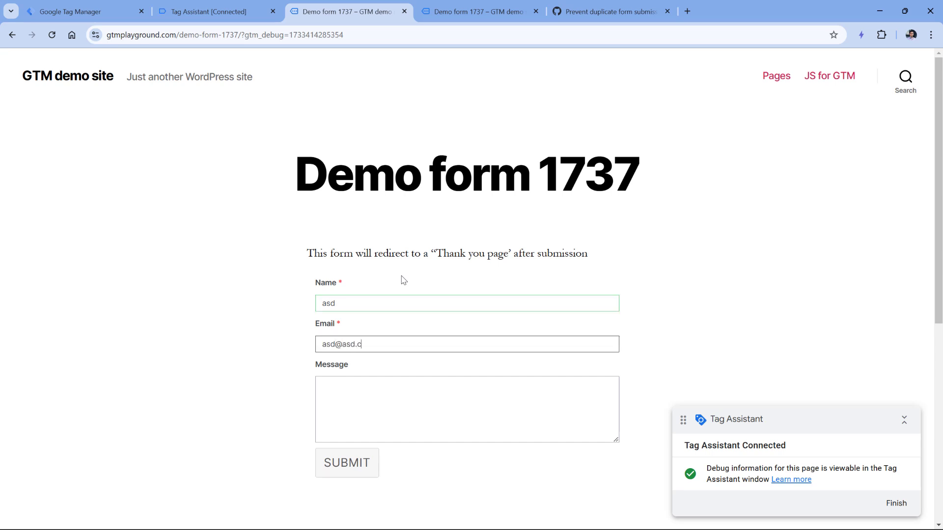
{"action": "key", "text": "Tab"}
{"action": "type", "text": "asdasd"}
{"action": "key", "text": "Tab"}
{"action": "key", "text": "Return"}
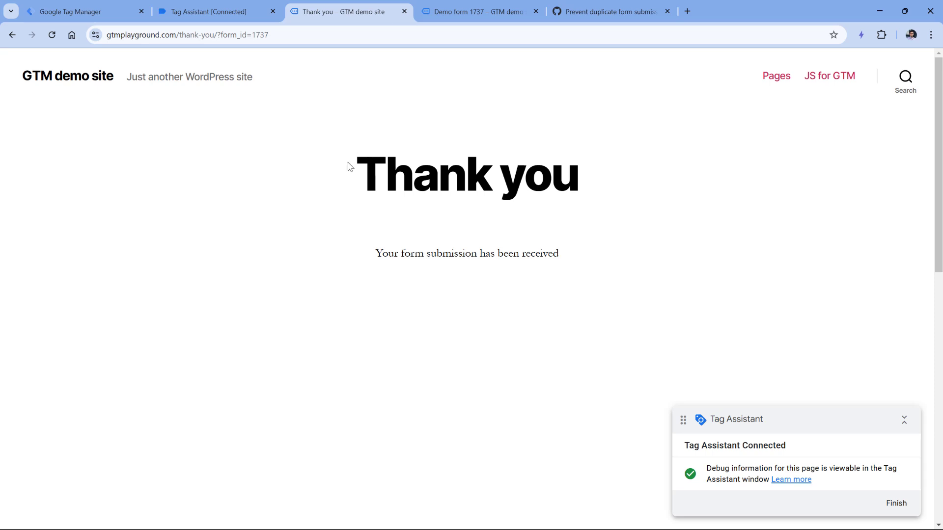
Step: Inspect the thank-you page's local storage filtered by "gtm_" and compare the gtm_submitted_forms entry with the form_id in the URL
{"action": "left_click", "coordinate": [932, 37]}
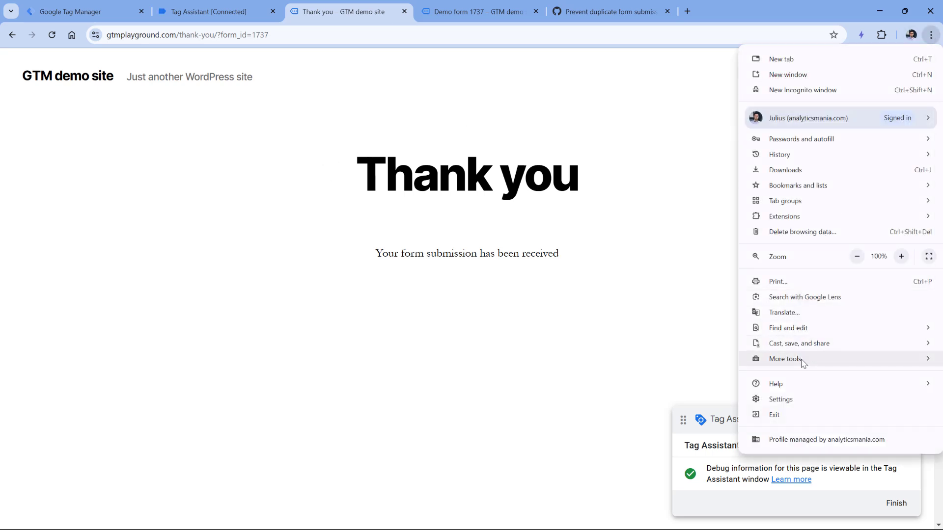
{"action": "mouse_move", "coordinate": [756, 359]}
{"action": "left_click", "coordinate": [671, 441]}
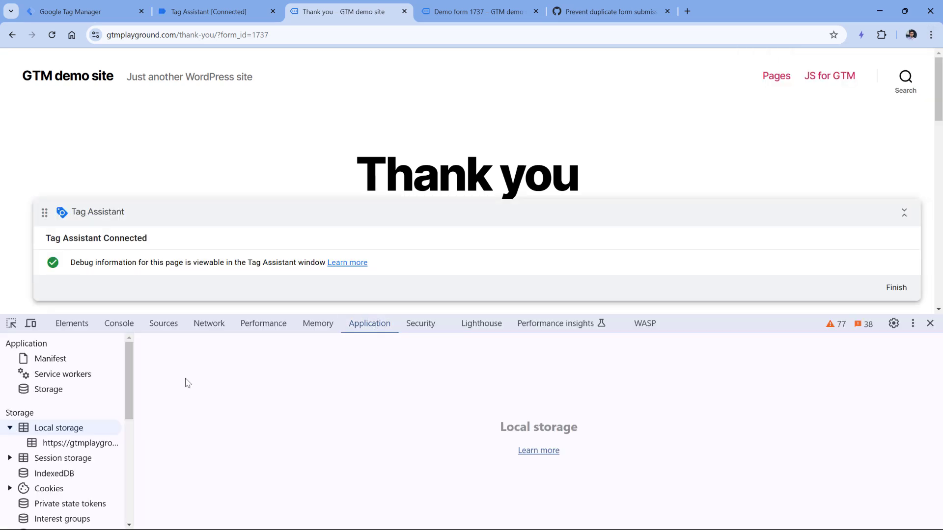
{"action": "left_click", "coordinate": [10, 429]}
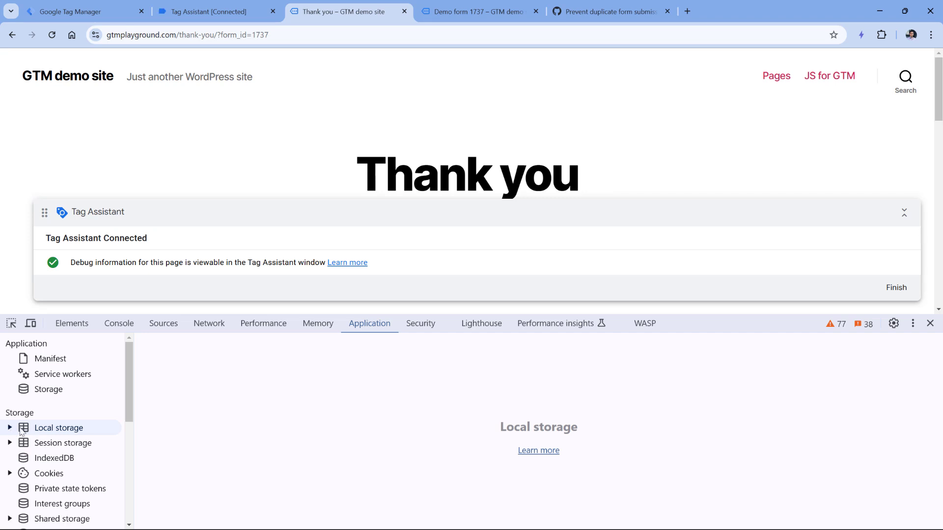
{"action": "left_click", "coordinate": [10, 427]}
{"action": "left_click", "coordinate": [78, 443]}
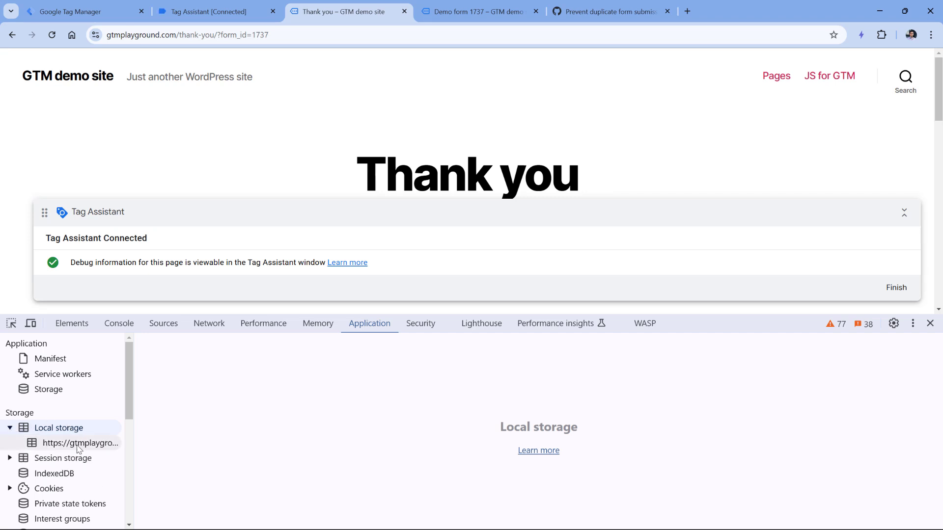
{"action": "left_click", "coordinate": [215, 341]}
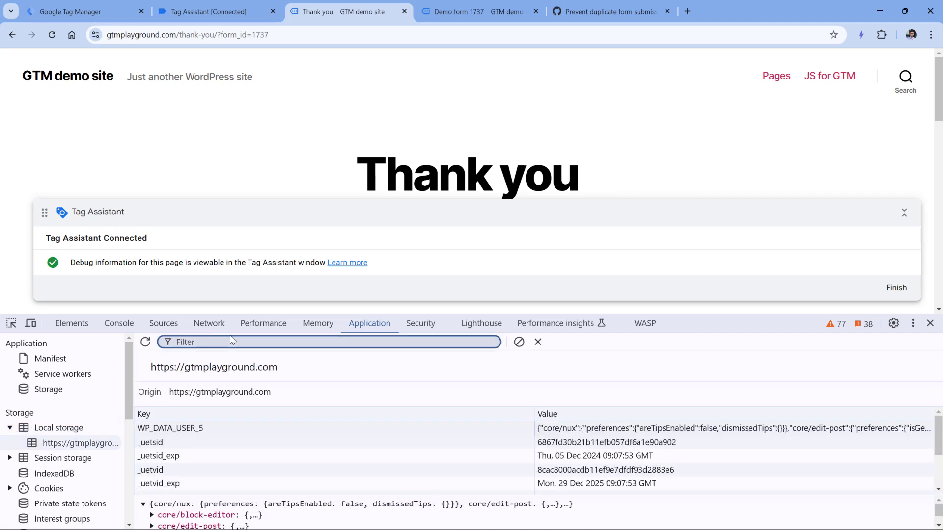
{"action": "type", "text": "gtm_"}
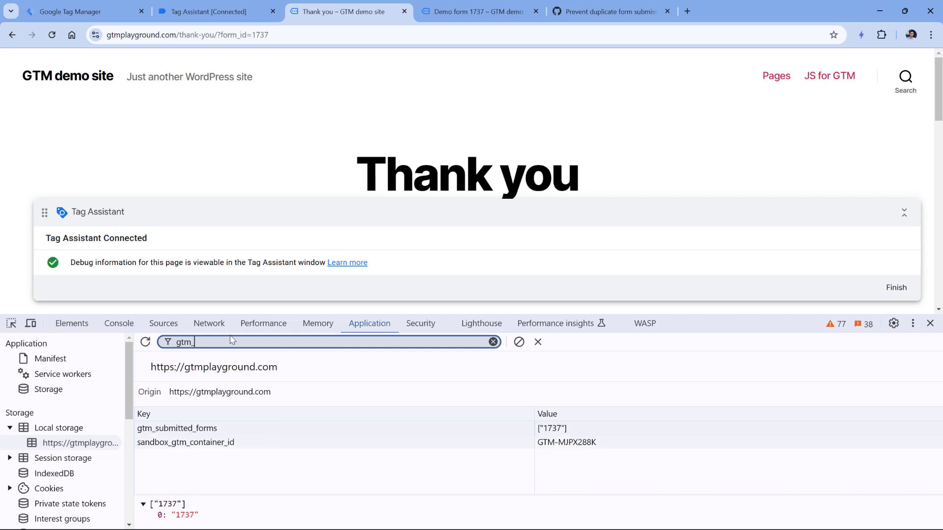
{"action": "left_click", "coordinate": [151, 431]}
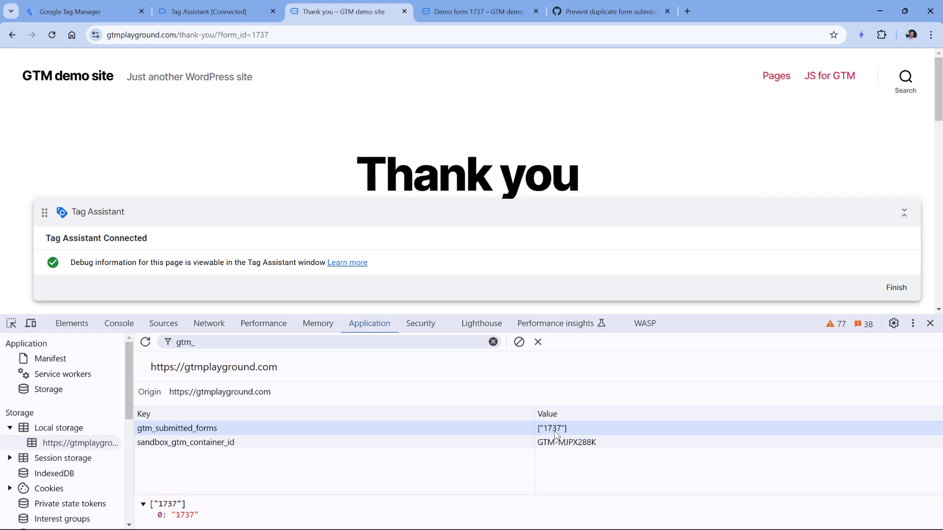
{"action": "left_click_drag", "start_coordinate": [254, 35], "coordinate": [292, 40]}
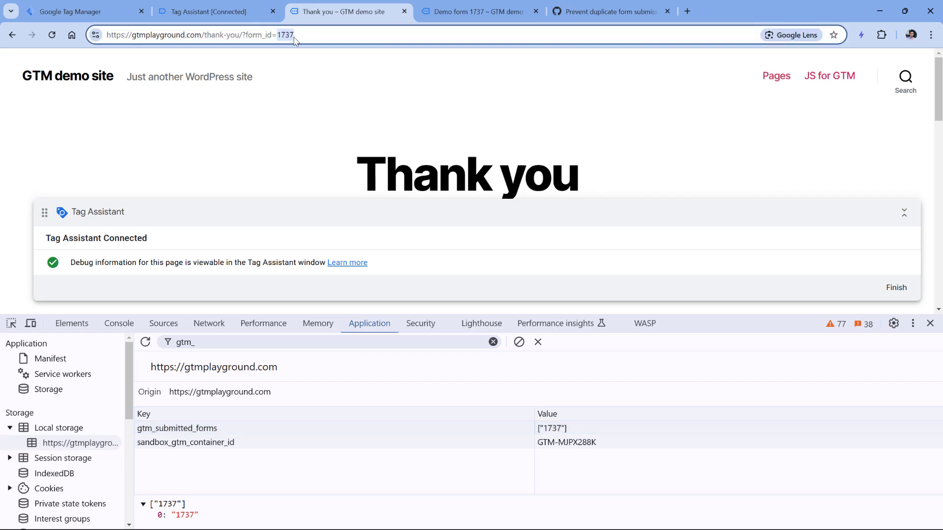
Step: Review the form identifier variable and storage key in the cHTML tag's script against the gtm_submitted_forms entry in local storage
{"action": "left_click", "coordinate": [108, 12]}
{"action": "left_click", "coordinate": [235, 189]}
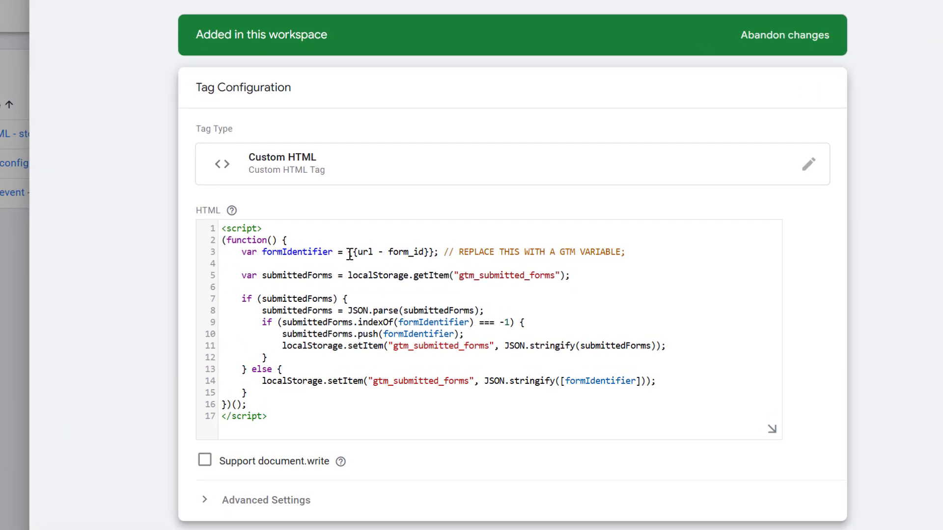
{"action": "left_click_drag", "start_coordinate": [486, 265], "coordinate": [542, 269]}
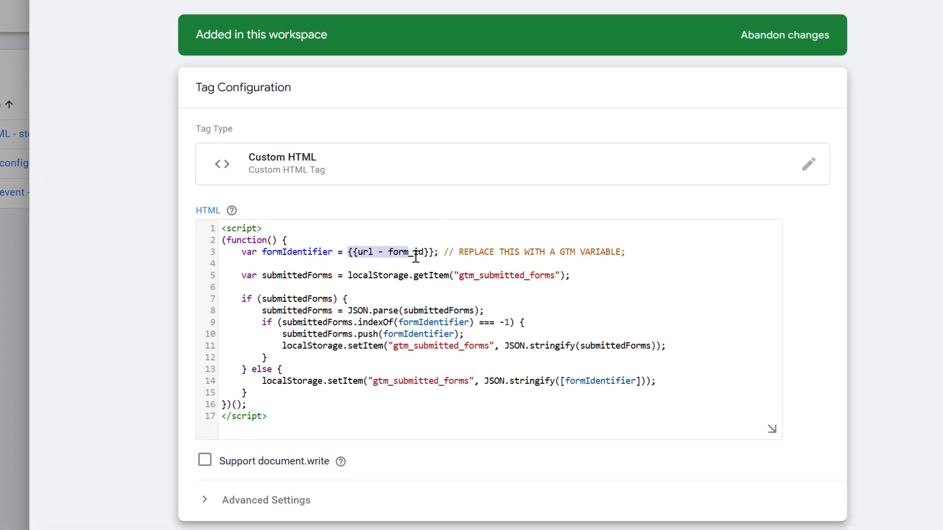
{"action": "left_click_drag", "start_coordinate": [415, 256], "coordinate": [434, 252]}
{"action": "left_click_drag", "start_coordinate": [460, 275], "coordinate": [555, 275]}
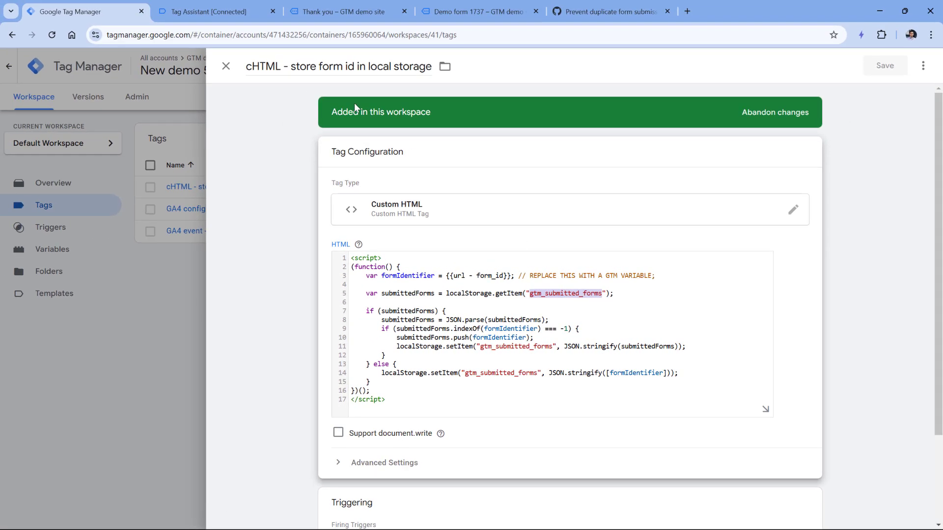
{"action": "left_click", "coordinate": [335, 13]}
{"action": "left_click", "coordinate": [198, 432]}
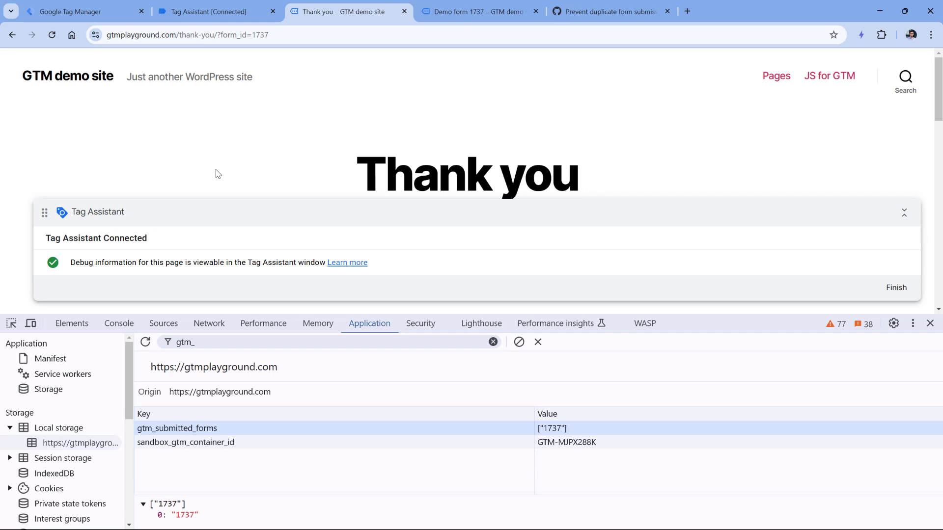
Step: Copy the Custom JavaScript variable function from the duplicate form submissions gist on GitHub
{"action": "left_click", "coordinate": [574, 11]}
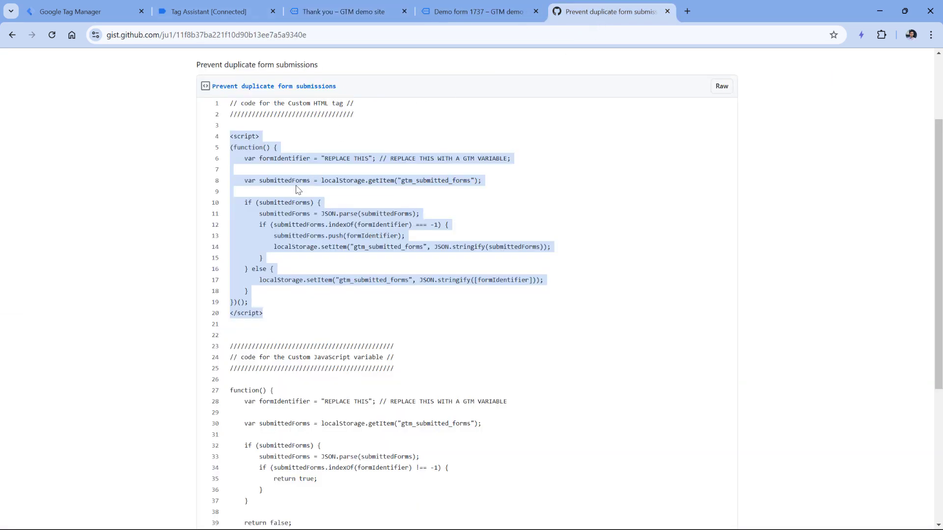
{"action": "scroll", "coordinate": [282, 211], "scroll_direction": "down", "scroll_amount": 1}
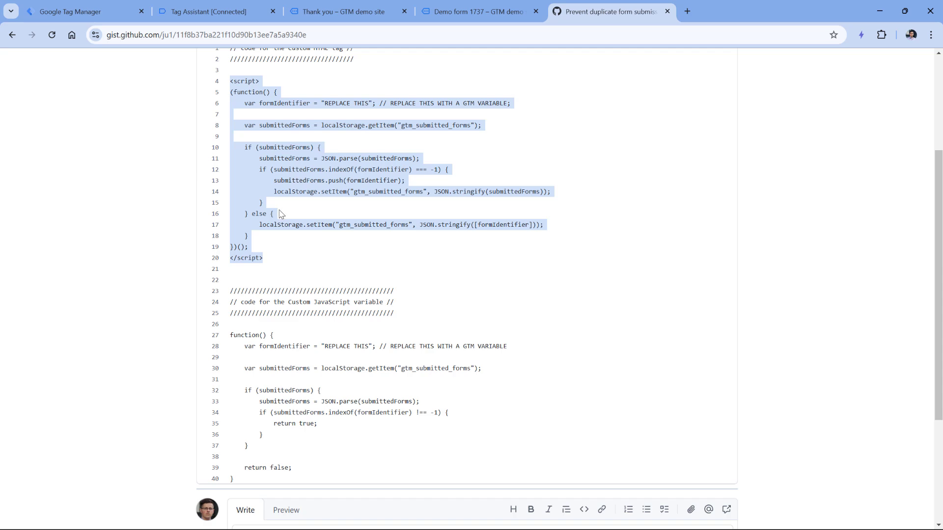
{"action": "scroll", "coordinate": [281, 215], "scroll_direction": "down", "scroll_amount": 1}
{"action": "left_click_drag", "start_coordinate": [230, 280], "coordinate": [235, 423]}
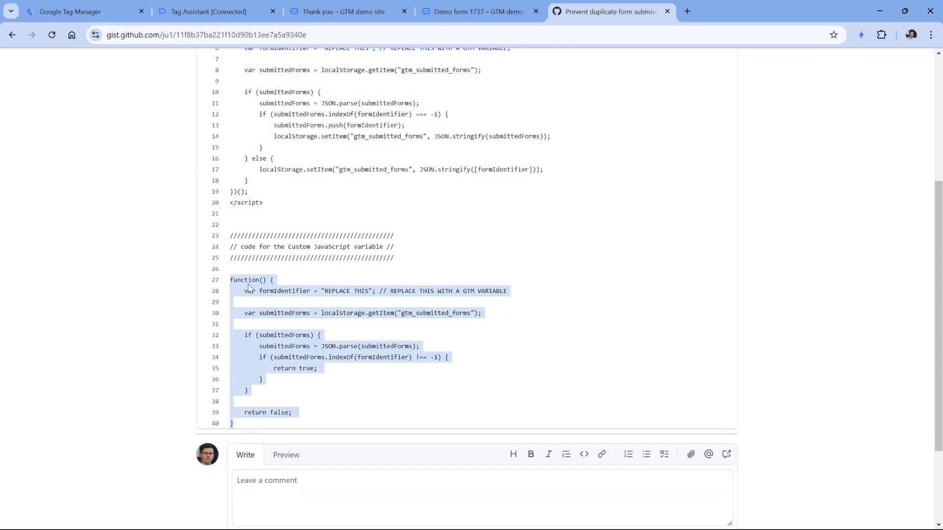
{"action": "right_click", "coordinate": [248, 289]}
{"action": "left_click", "coordinate": [282, 299]}
Step: Create a new user-defined variable of type Custom JavaScript in Google Tag Manager and paste the copied function into it
{"action": "key", "text": "ctrl+1"}
{"action": "left_click", "coordinate": [226, 66]}
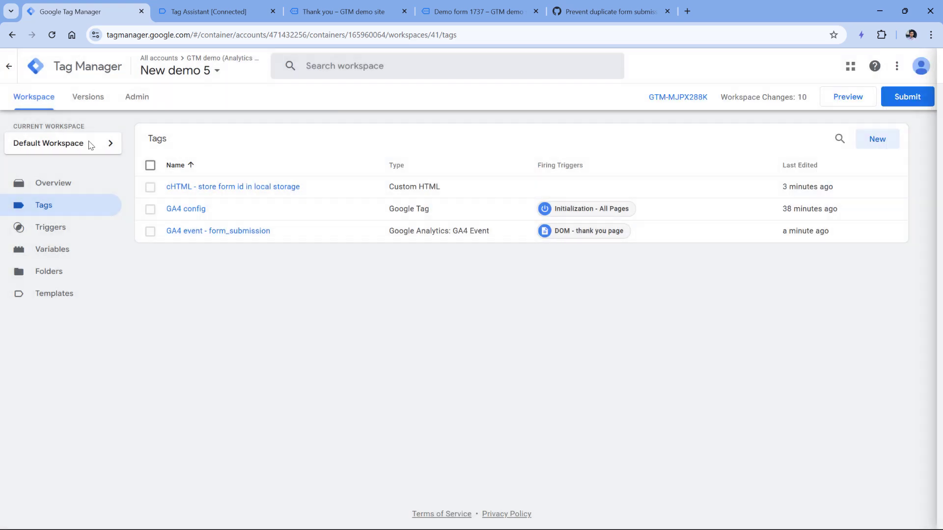
{"action": "left_click", "coordinate": [53, 253]}
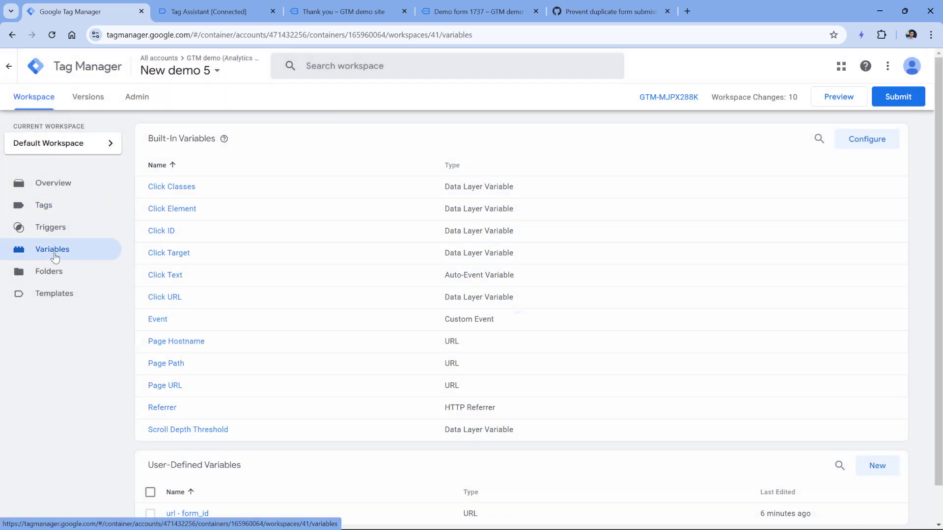
{"action": "scroll", "coordinate": [874, 430], "scroll_direction": "down", "scroll_amount": 1}
{"action": "left_click", "coordinate": [877, 427]}
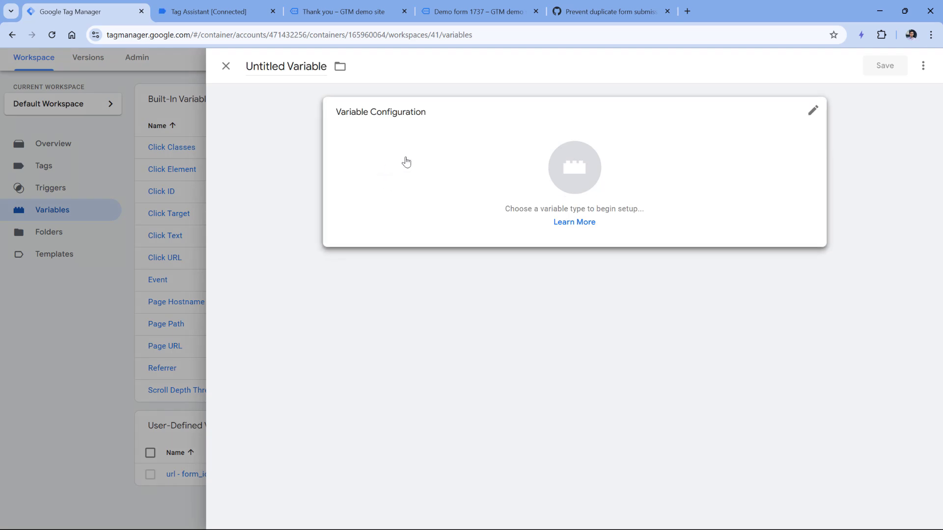
{"action": "left_click", "coordinate": [406, 160]}
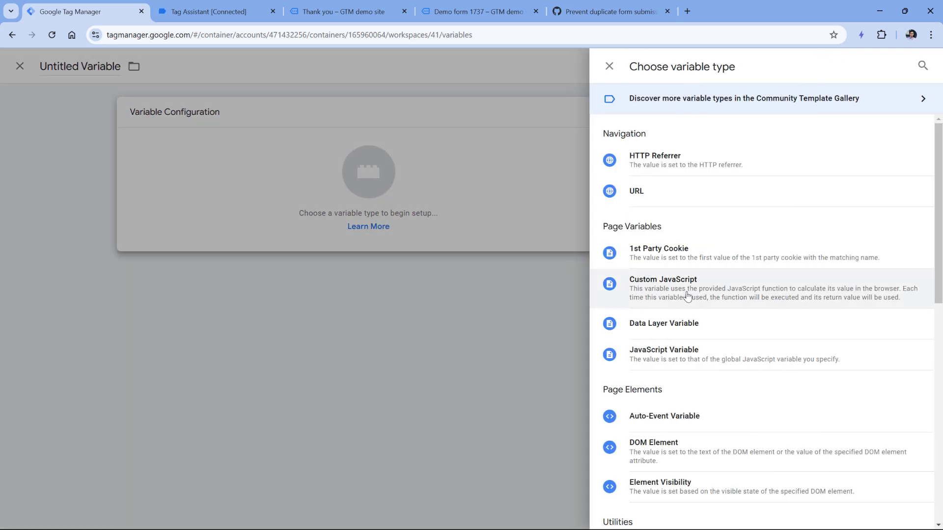
{"action": "left_click", "coordinate": [686, 295]}
{"action": "left_click", "coordinate": [390, 223]}
{"action": "key", "text": "ctrl+v"}
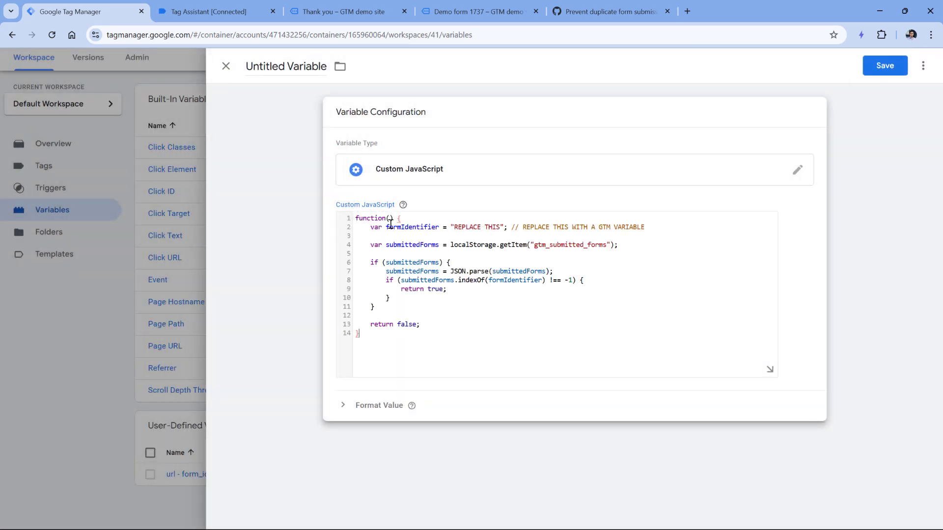
Step: Replace the "REPLACE THIS" placeholder for formIdentifier in the Custom JavaScript with the variable {{url - form_id}}
{"action": "left_click_drag", "start_coordinate": [451, 227], "coordinate": [505, 227]}
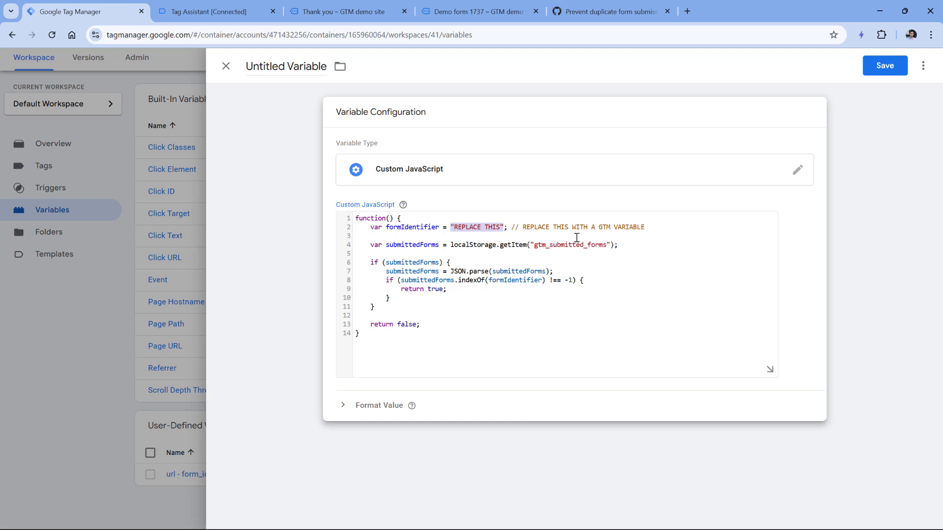
{"action": "left_click", "coordinate": [453, 242]}
{"action": "left_click_drag", "start_coordinate": [451, 227], "coordinate": [504, 227]}
{"action": "key", "text": "BackSpace"}
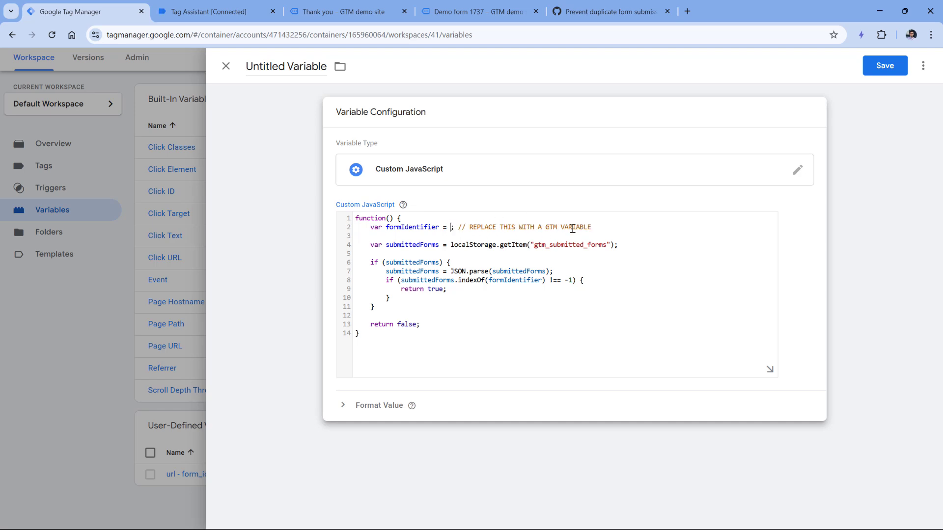
{"action": "type", "text": "{{"}
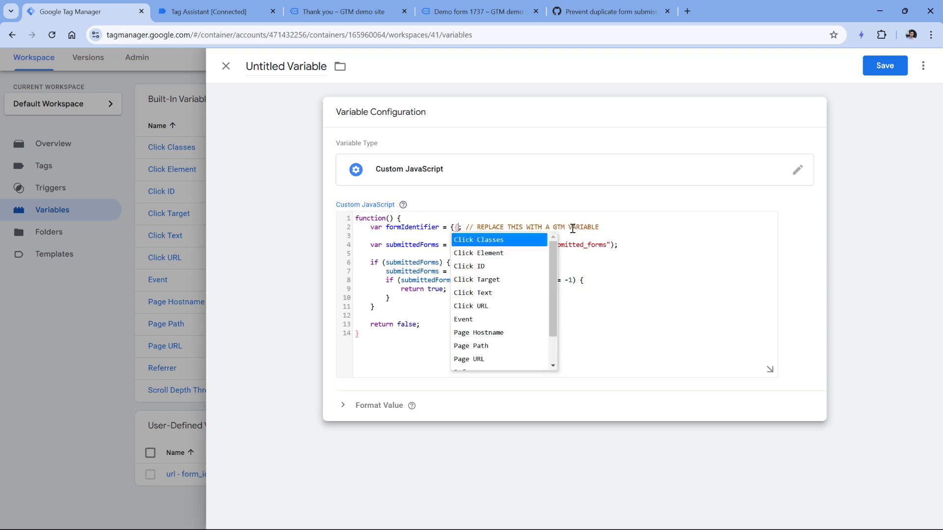
{"action": "scroll", "coordinate": [491, 344], "scroll_direction": "down", "scroll_amount": 2}
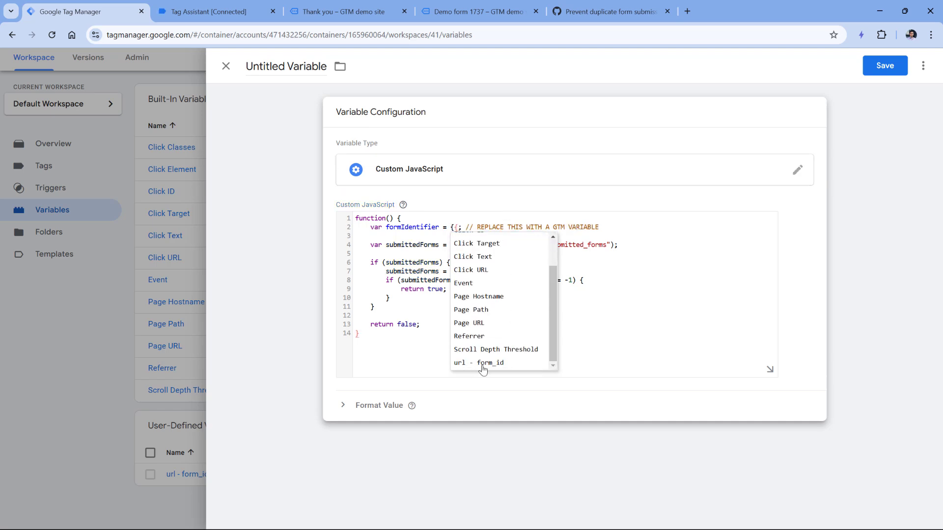
{"action": "left_click", "coordinate": [485, 363]}
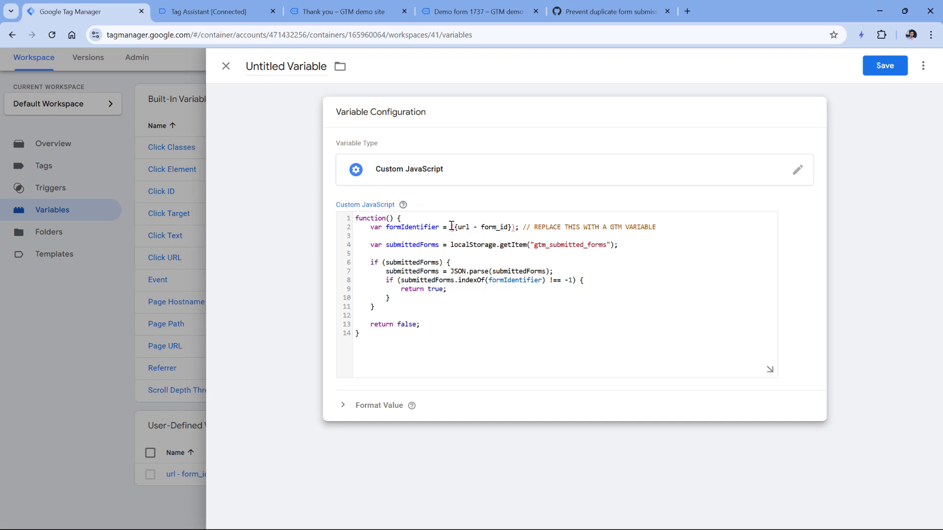
{"action": "left_click_drag", "start_coordinate": [449, 228], "coordinate": [516, 227]}
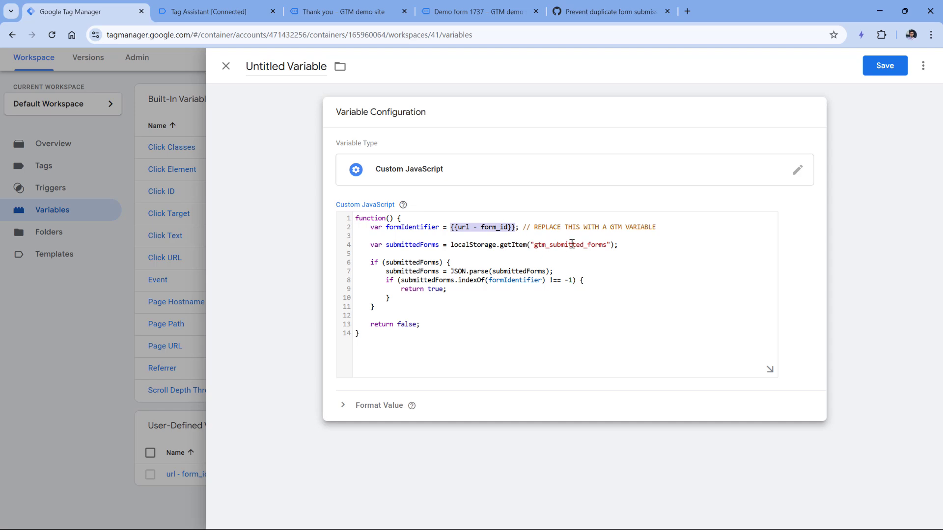
{"action": "double_click", "coordinate": [550, 245]}
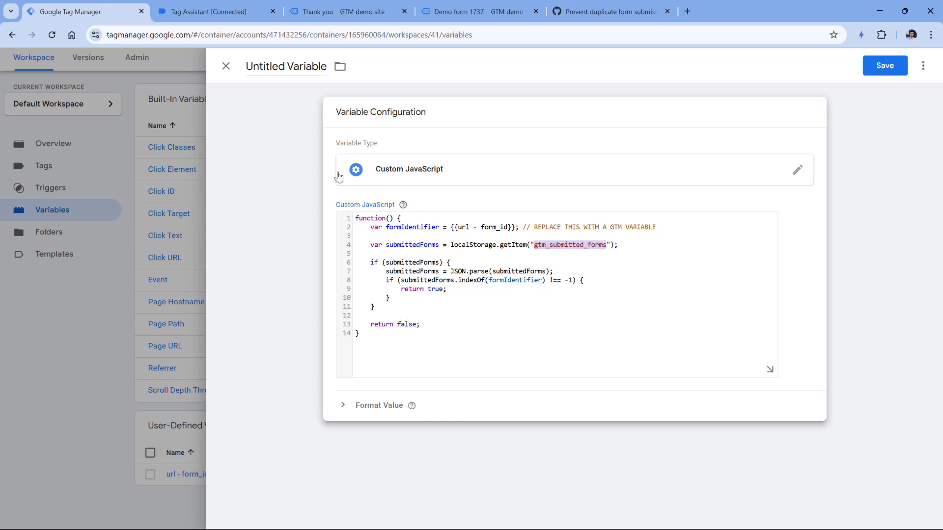
Step: Name the variable "cjs - is form submission duplicate" and save it
{"action": "left_click", "coordinate": [273, 66]}
{"action": "type", "text": "cjs - "}
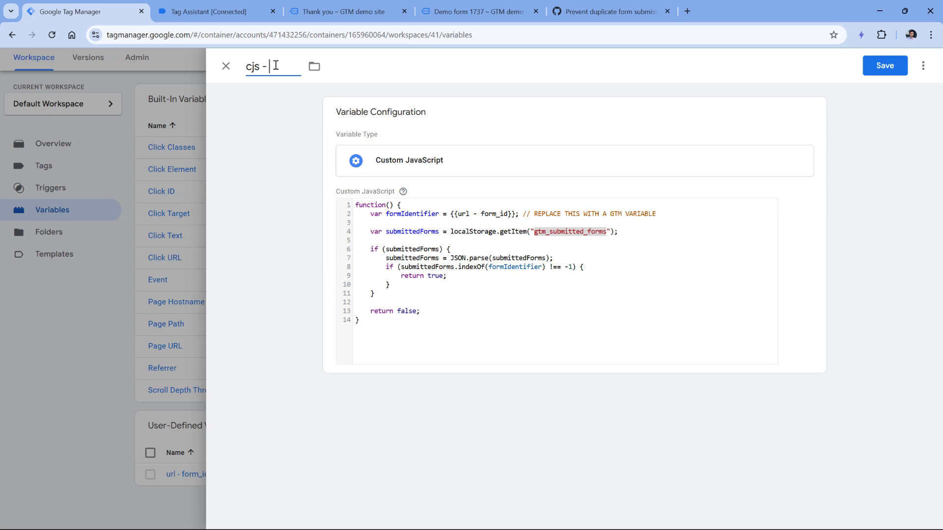
{"action": "type", "text": "is form submission duplicate"}
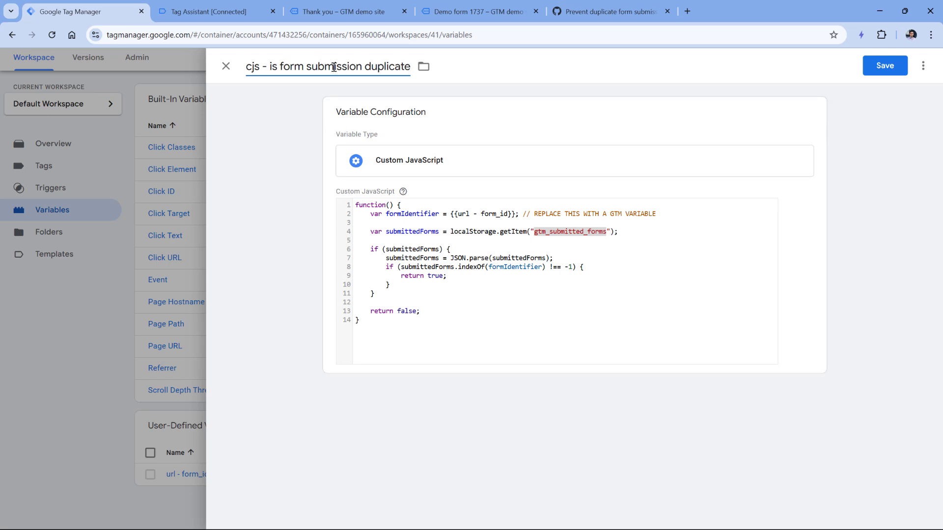
{"action": "left_click", "coordinate": [427, 278]}
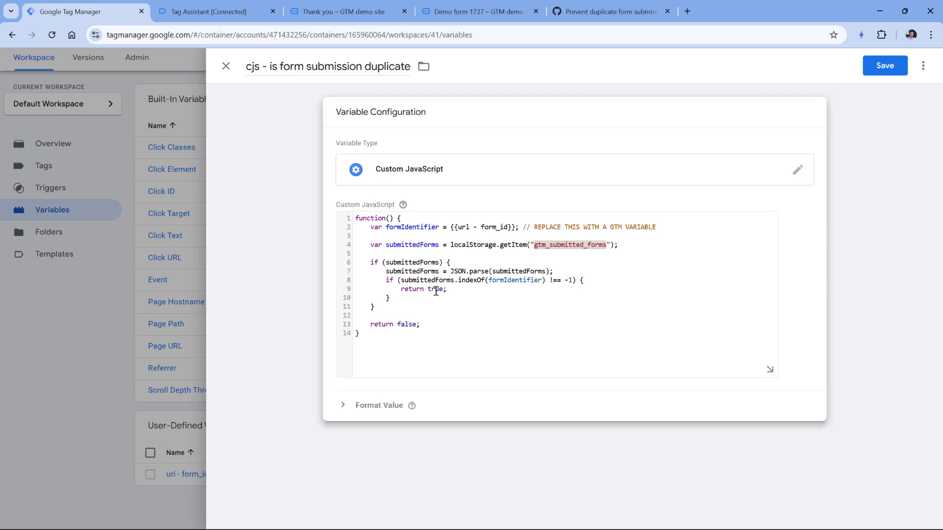
{"action": "left_click", "coordinate": [889, 67]}
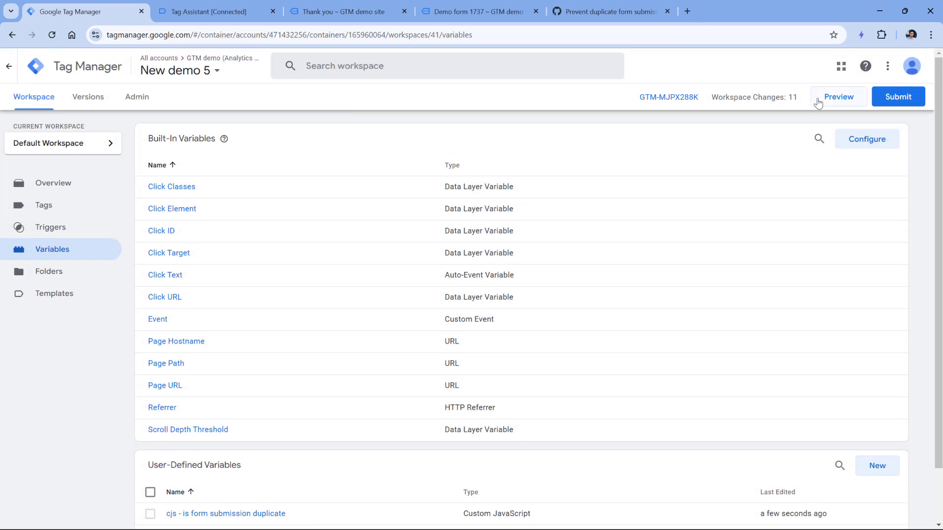
Step: Delete the gtm_submitted_forms entry from the thank-you page's local storage
{"action": "left_click", "coordinate": [342, 10]}
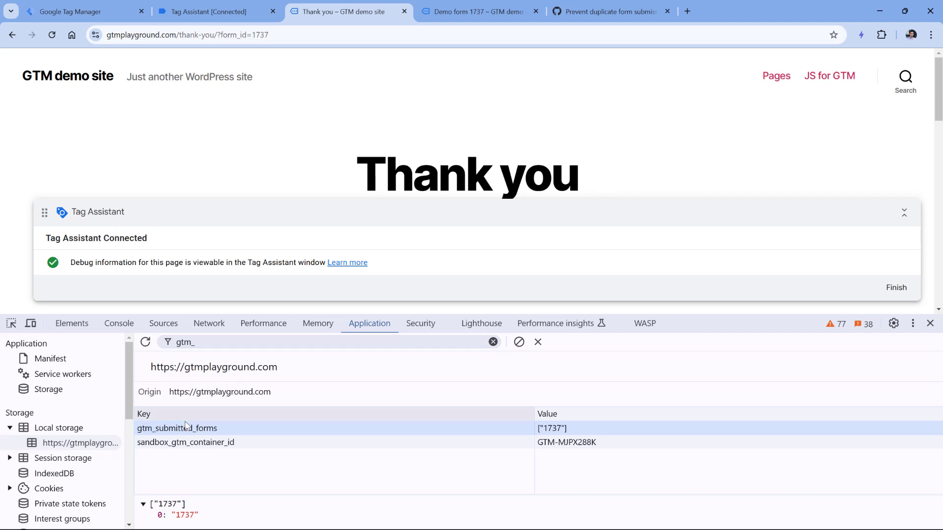
{"action": "left_click", "coordinate": [187, 443]}
{"action": "left_click", "coordinate": [186, 430]}
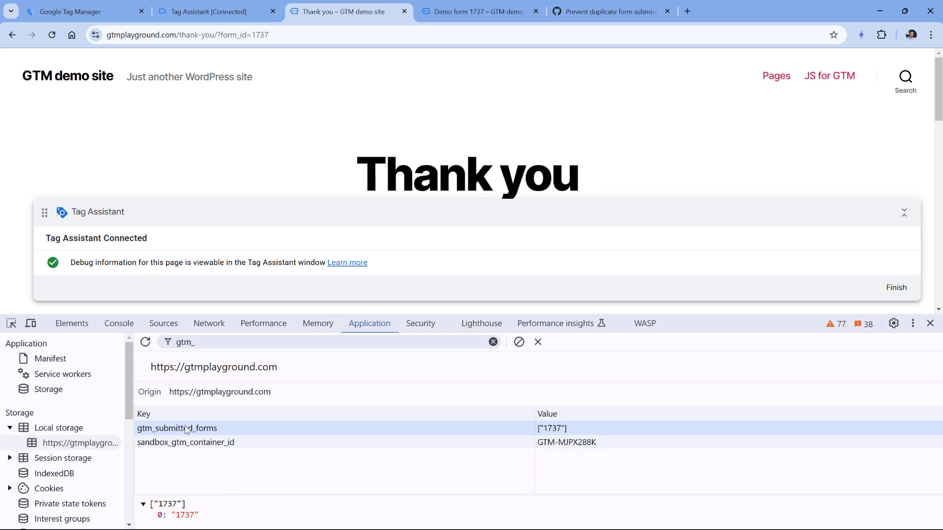
{"action": "key", "text": "Delete"}
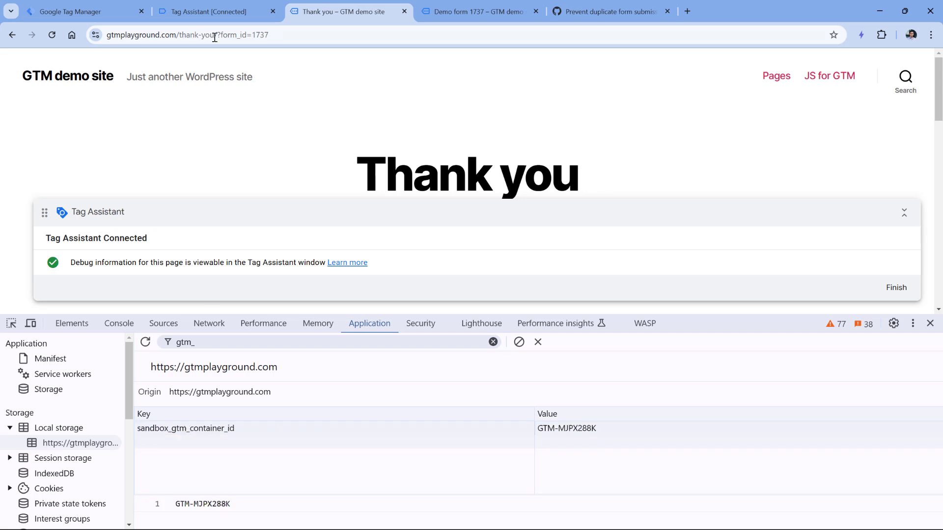
Step: Restart preview mode for the Google Tag Manager container and continue to the connected Tag Assistant session
{"action": "left_click", "coordinate": [83, 14]}
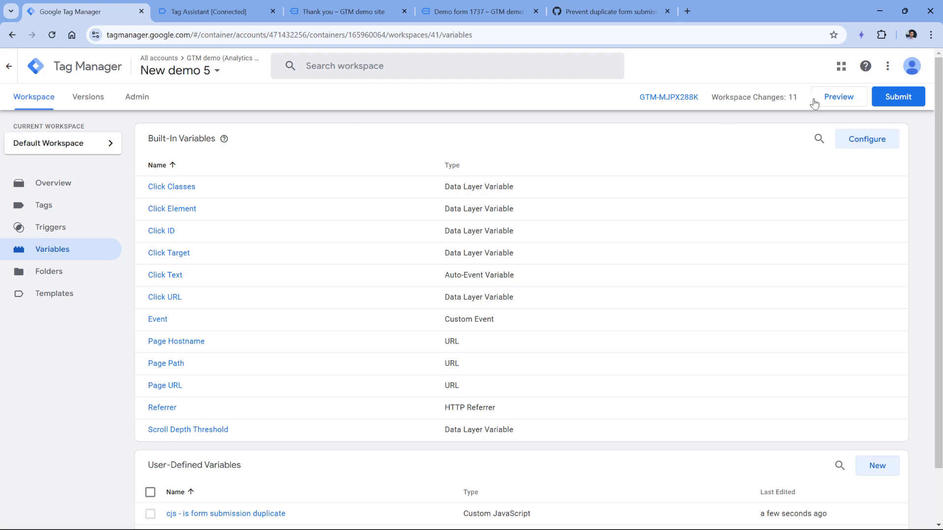
{"action": "left_click", "coordinate": [840, 103]}
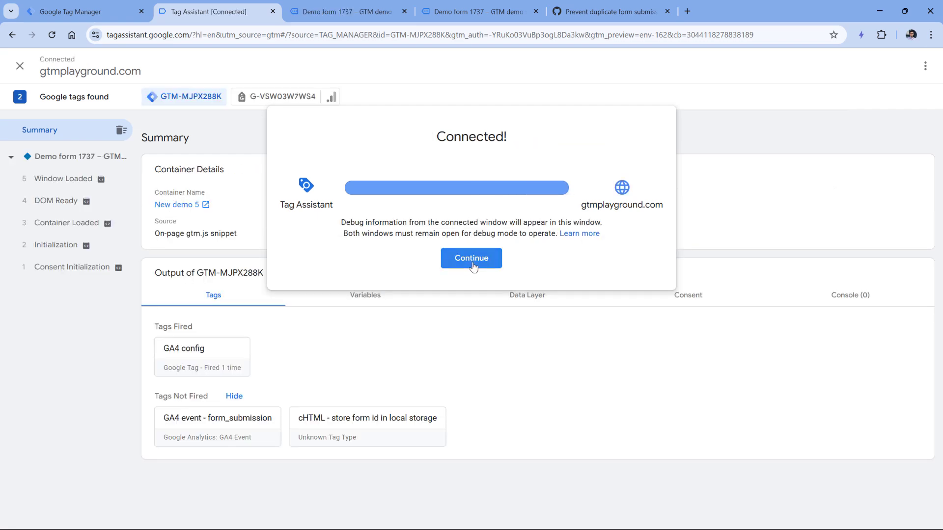
{"action": "left_click", "coordinate": [471, 258]}
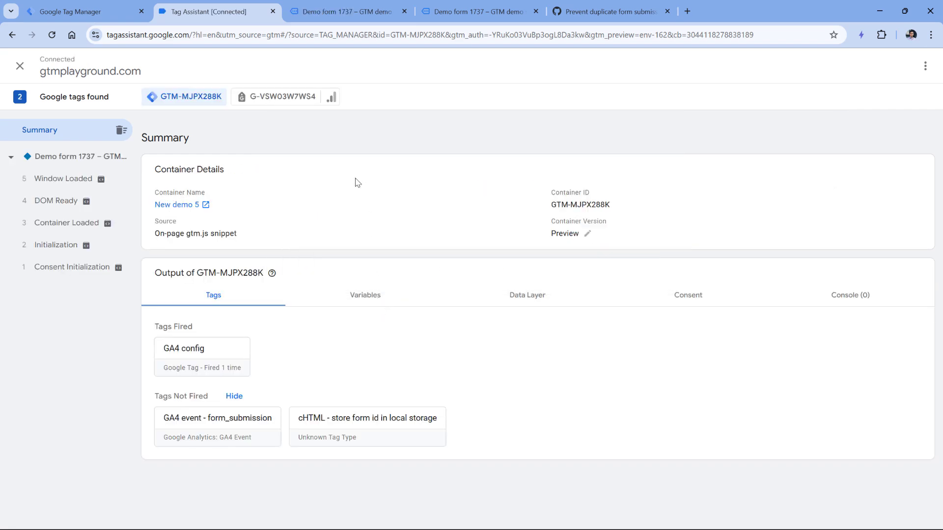
Step: Fill in Demo form 1737 with a test name, a test e-mail and the message "asdasd", and submit it
{"action": "left_click", "coordinate": [347, 11]}
{"action": "scroll", "coordinate": [580, 253], "scroll_direction": "down", "scroll_amount": 2}
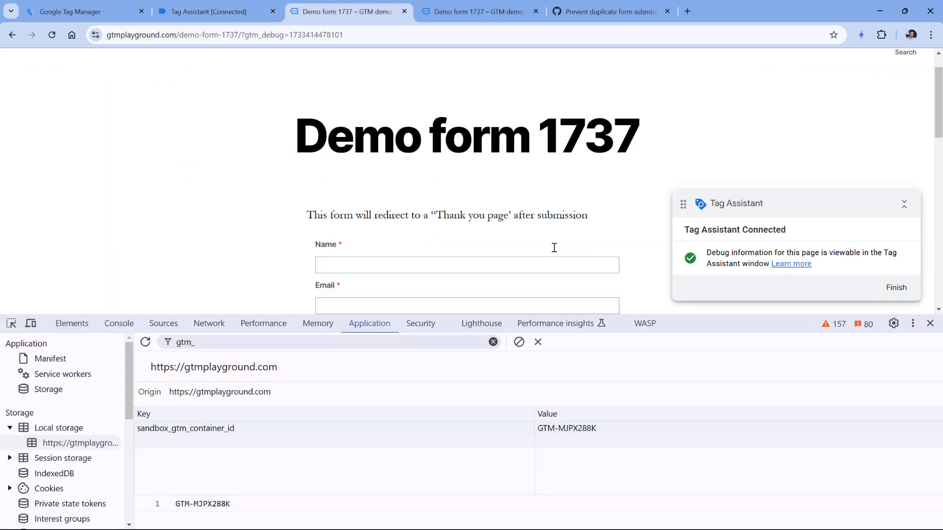
{"action": "left_click", "coordinate": [400, 193]}
{"action": "type", "text": "as"}
{"action": "key", "text": "Tab"}
{"action": "type", "text": "asd@asd.com"}
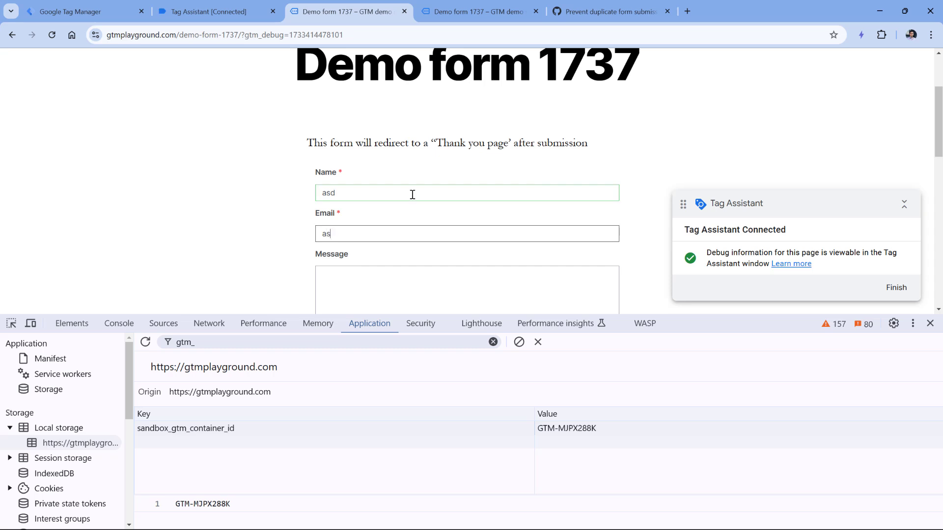
{"action": "key", "text": "Tab"}
{"action": "type", "text": "asdasd"}
{"action": "scroll", "coordinate": [399, 184], "scroll_direction": "down", "scroll_amount": 4}
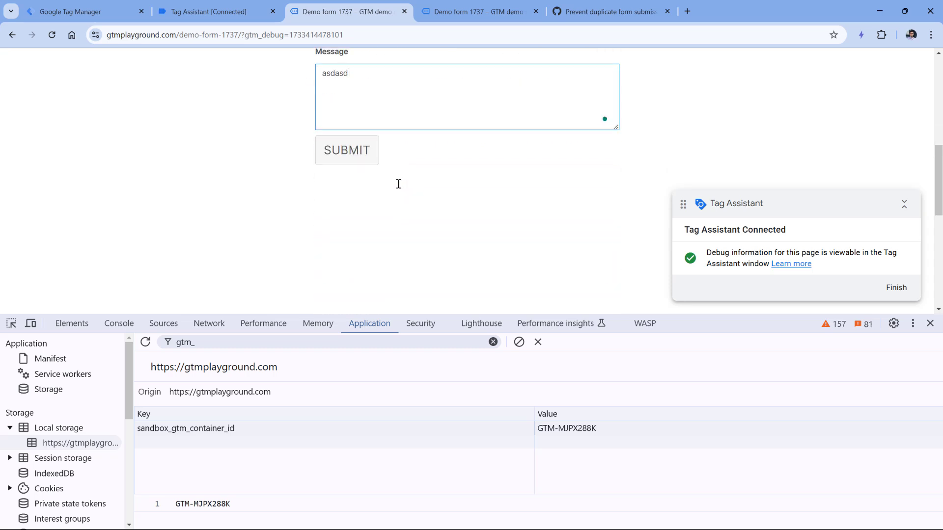
{"action": "left_click", "coordinate": [349, 152]}
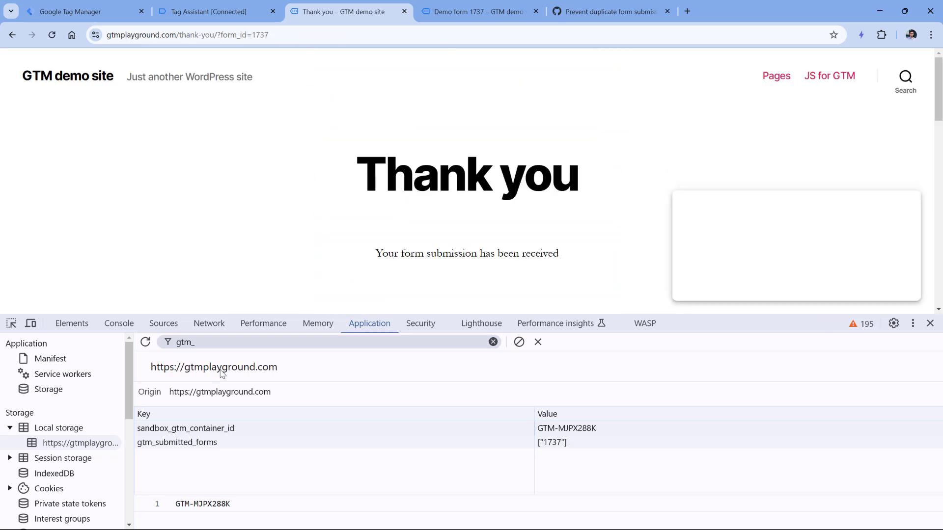
Step: Inspect the gtm_submitted_forms entry and, in Tag Assistant, the duplicate-check variable's value at the thank-you page's DOM Ready event
{"action": "left_click", "coordinate": [549, 445]}
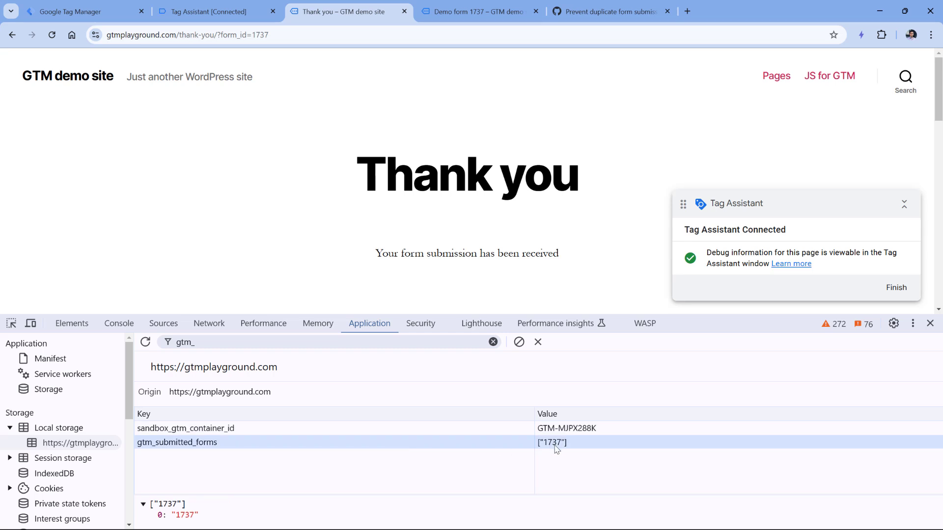
{"action": "left_click", "coordinate": [216, 14]}
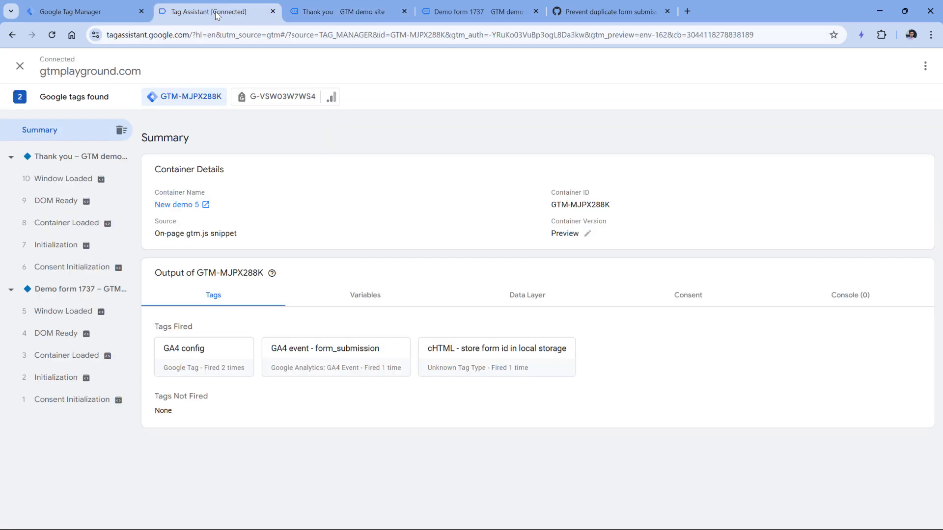
{"action": "left_click", "coordinate": [66, 207]}
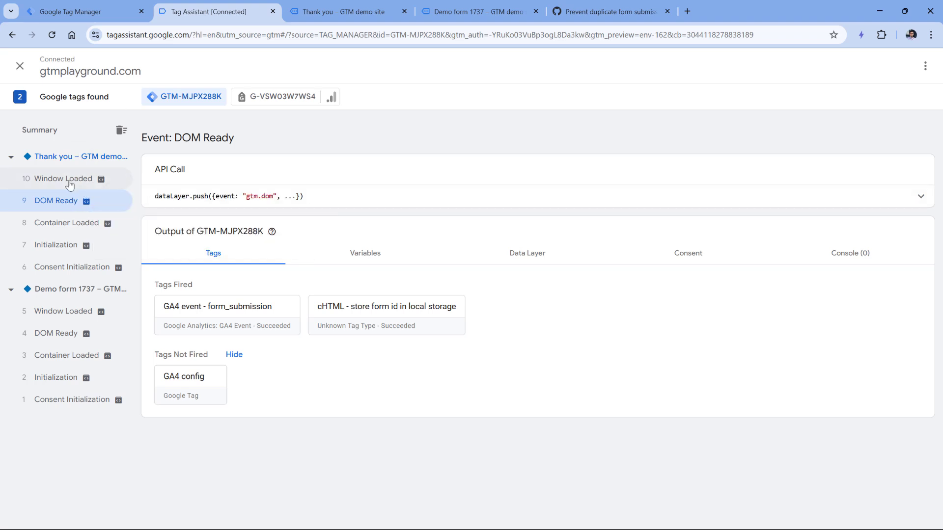
{"action": "left_click", "coordinate": [365, 256]}
{"action": "double_click", "coordinate": [428, 322]}
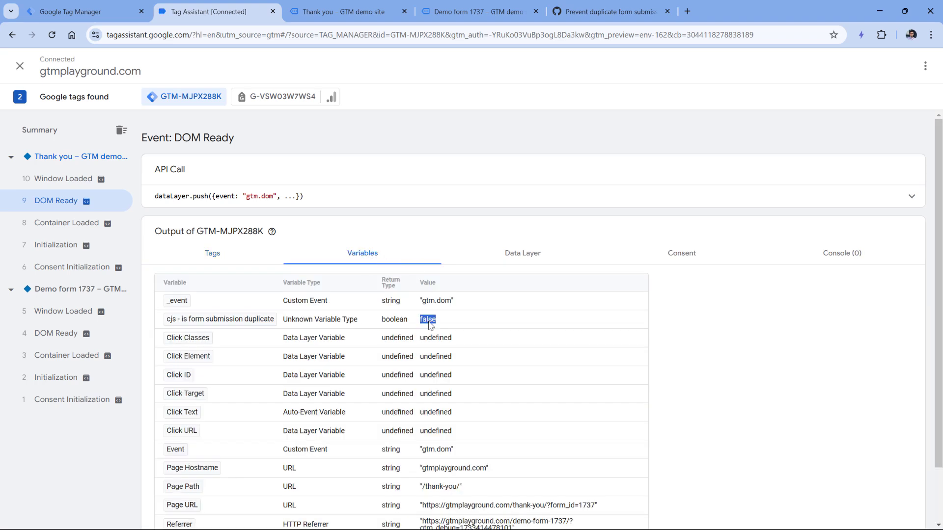
Step: Reload the thank-you page and inspect "cjs - is form submission duplicate" at the new DOM Ready event in Tag Assistant
{"action": "left_click", "coordinate": [343, 12]}
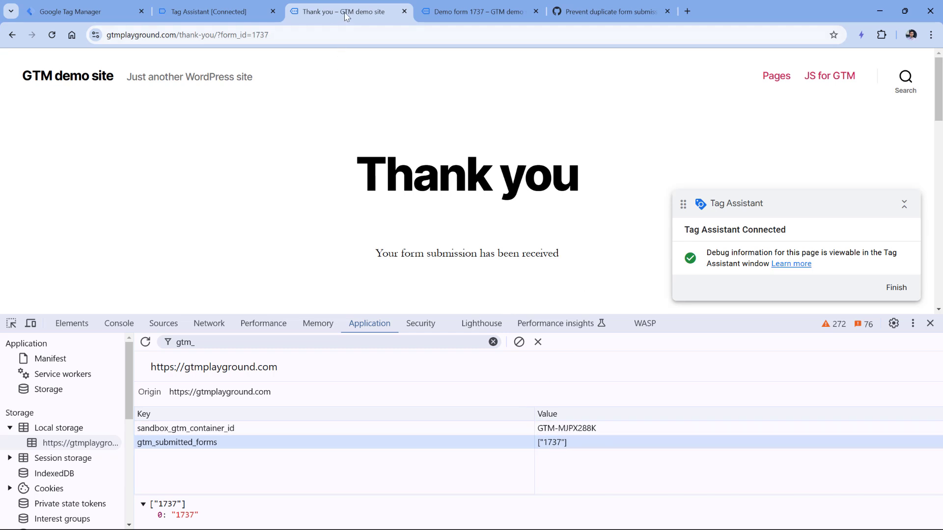
{"action": "key", "text": "F5"}
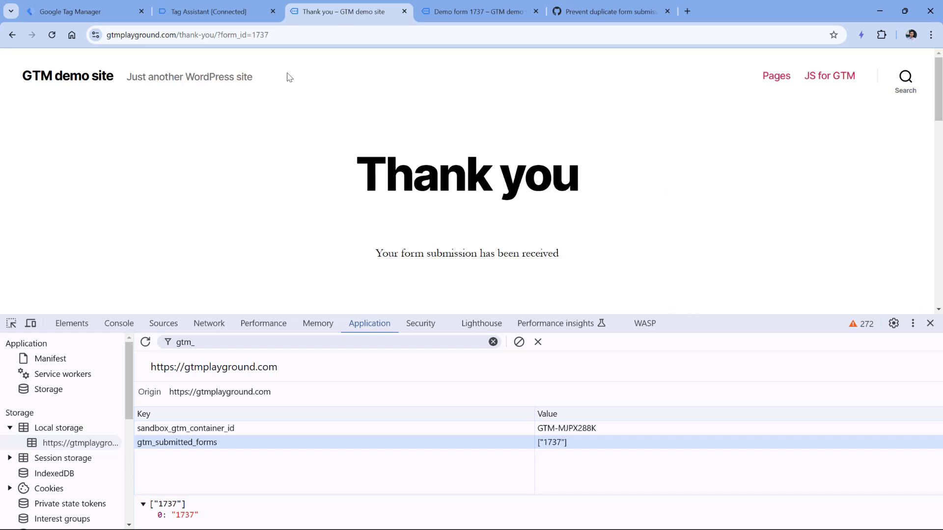
{"action": "key", "text": "ctrl+shift+Tab"}
{"action": "left_click", "coordinate": [55, 206]}
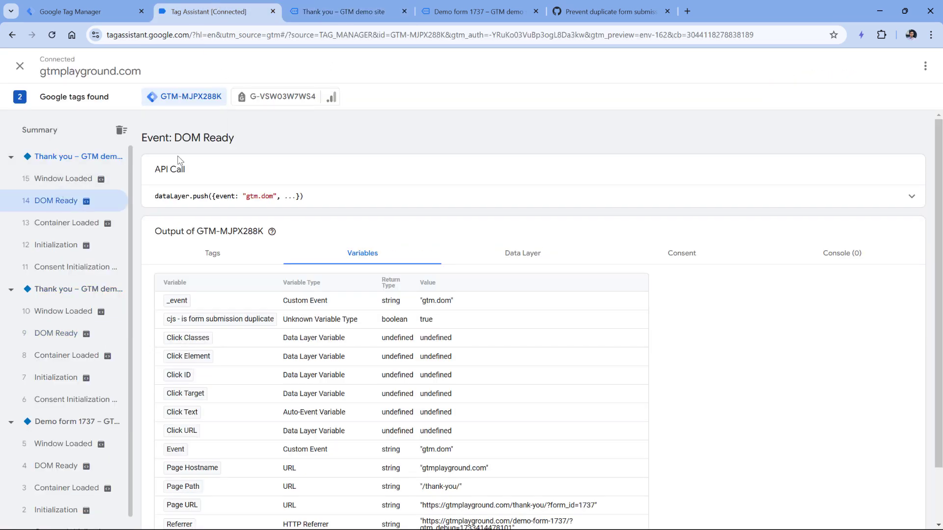
{"action": "double_click", "coordinate": [426, 326]}
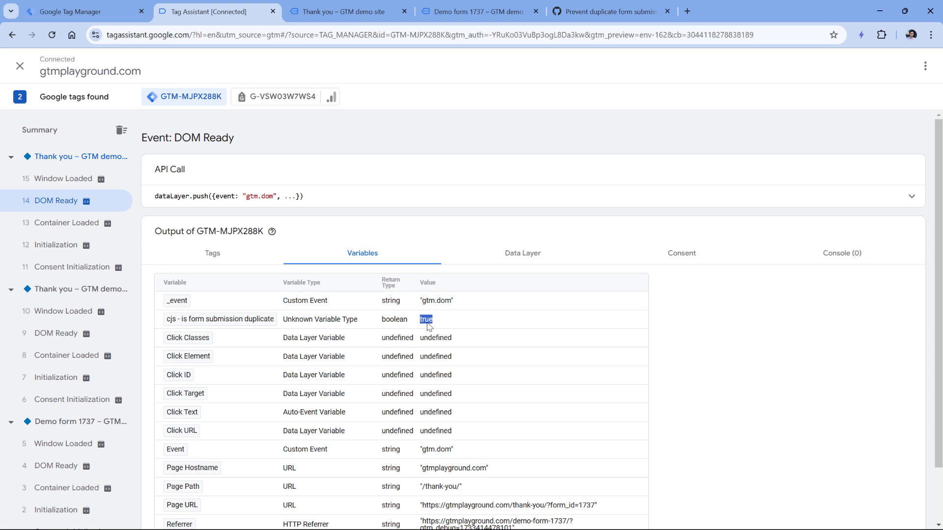
Step: Compare the duplicate-check variable's value between the DOM Ready events of the first and the reloaded thank-you page
{"action": "left_click", "coordinate": [98, 334]}
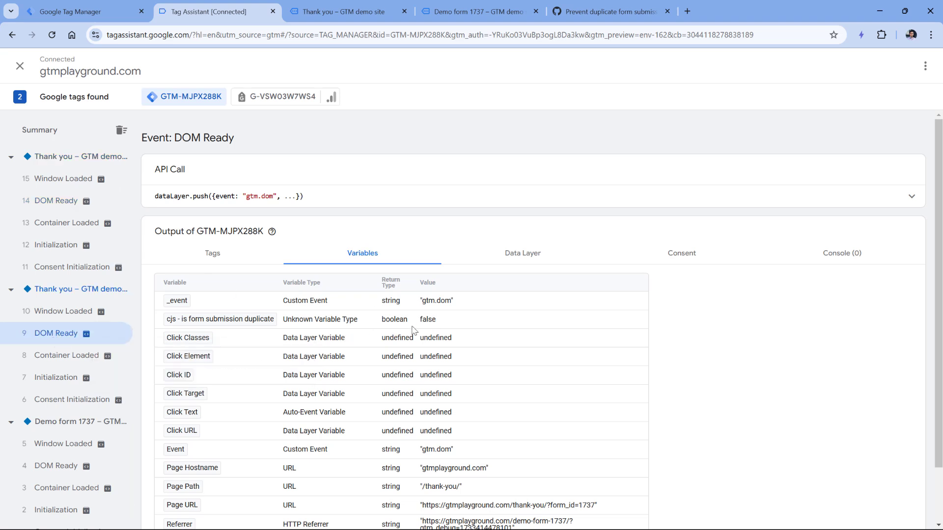
{"action": "left_click", "coordinate": [69, 202]}
{"action": "double_click", "coordinate": [426, 320]}
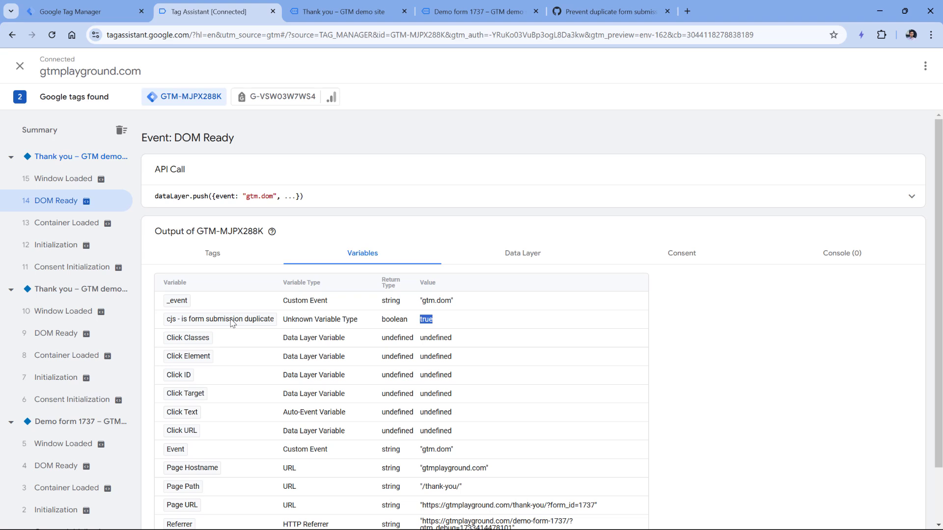
Step: In Google Tag Manager, add the condition "cjs - is form submission duplicate" contains false to the "DOM - thank you page" trigger and save it
{"action": "left_click", "coordinate": [81, 13]}
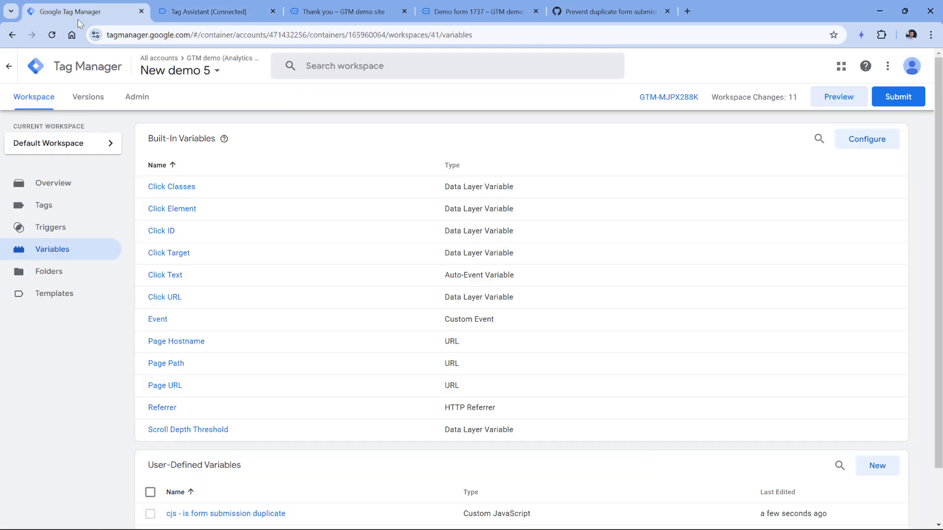
{"action": "left_click", "coordinate": [51, 226]}
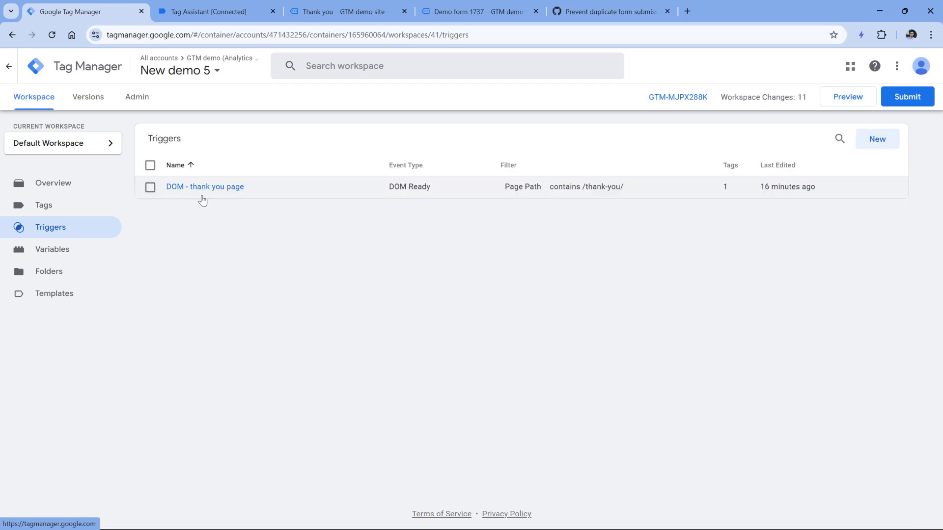
{"action": "left_click", "coordinate": [44, 206]}
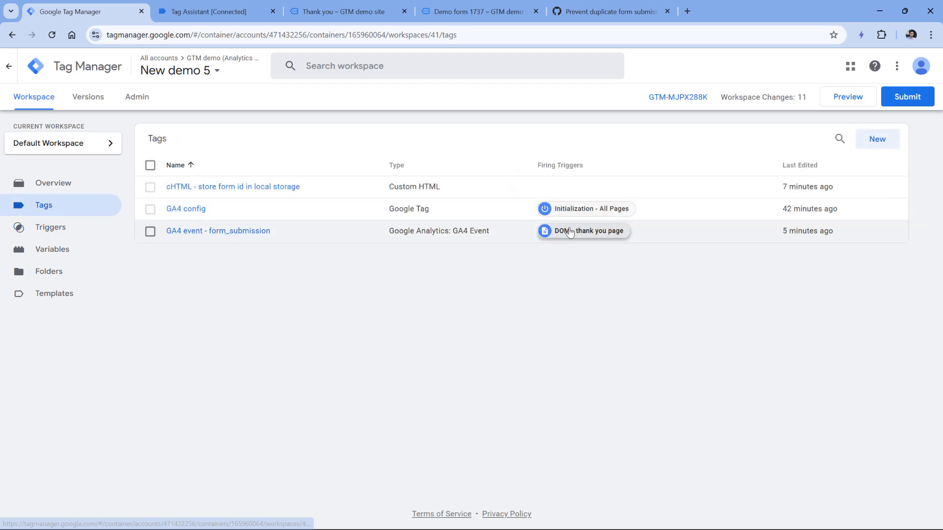
{"action": "left_click", "coordinate": [548, 231]}
{"action": "left_click", "coordinate": [211, 189]}
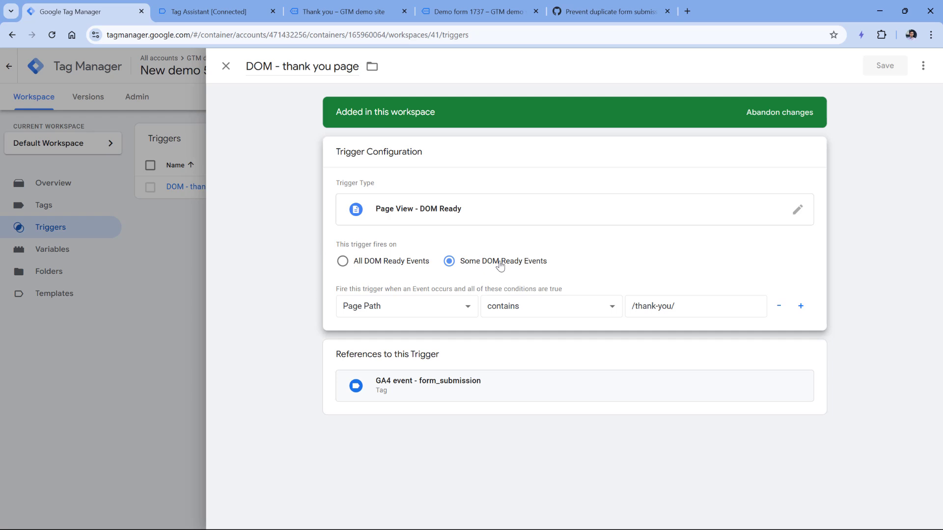
{"action": "triple_click", "coordinate": [661, 311]}
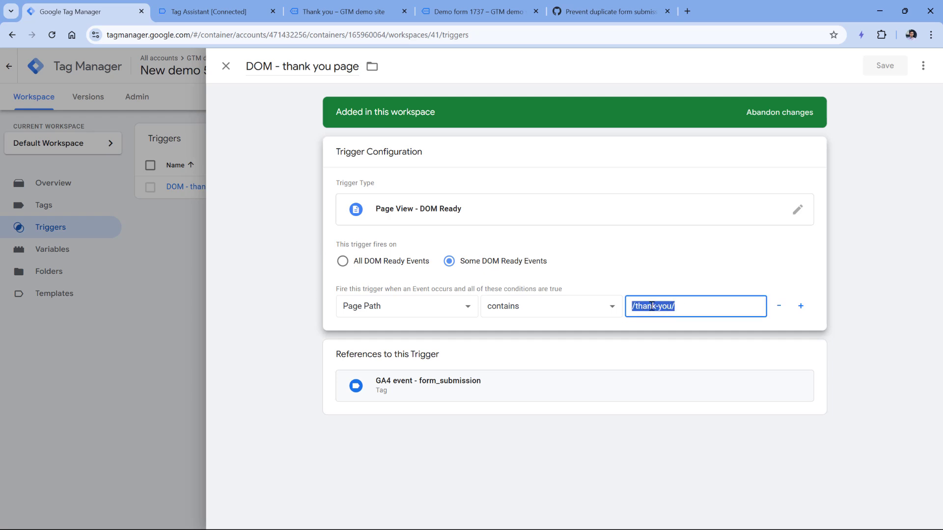
{"action": "left_click", "coordinate": [800, 306]}
{"action": "left_click", "coordinate": [387, 337]}
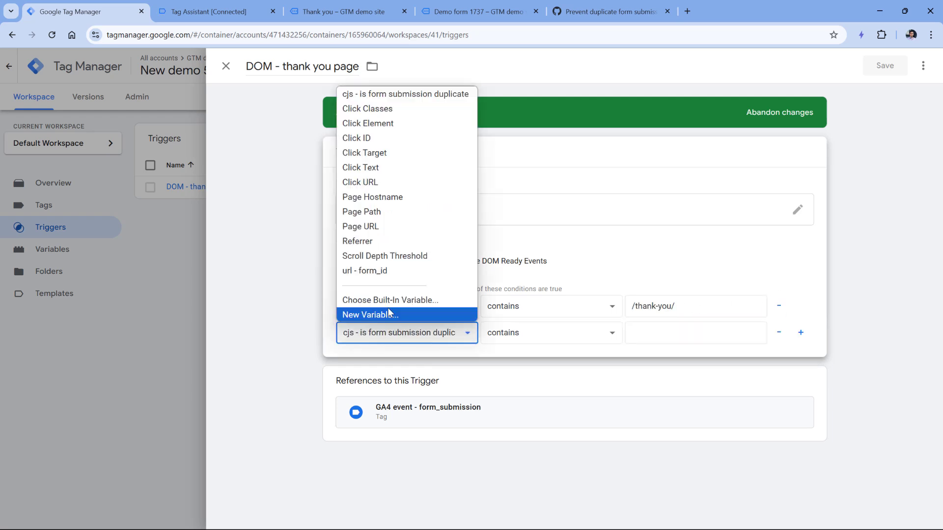
{"action": "left_click", "coordinate": [403, 95]}
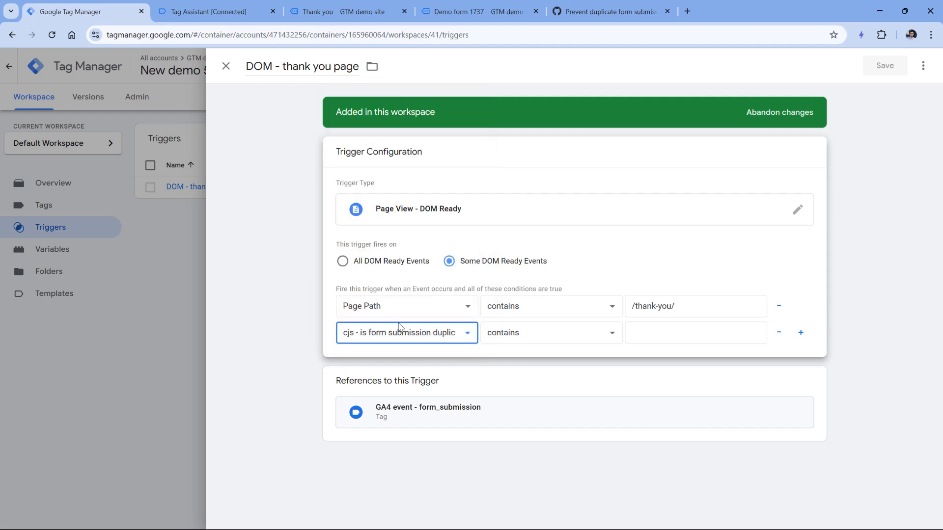
{"action": "left_click", "coordinate": [664, 337]}
{"action": "type", "text": "false"}
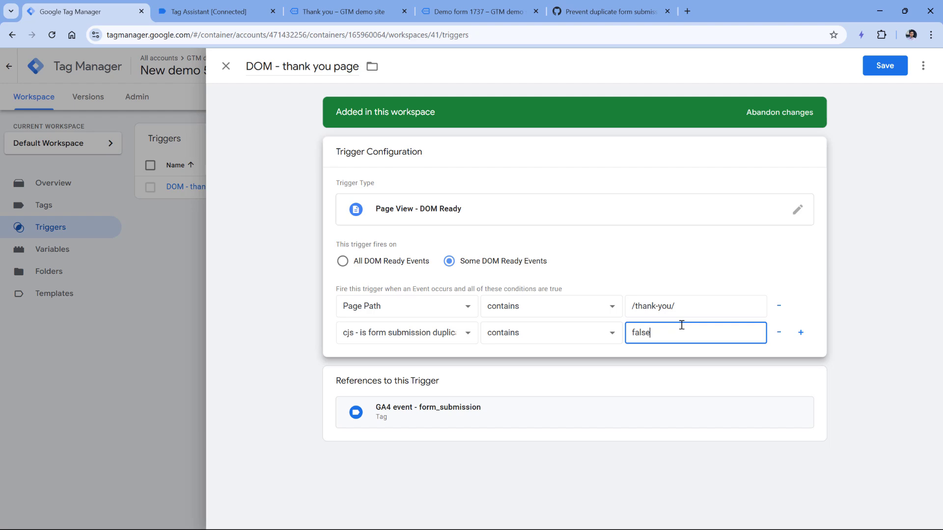
{"action": "key", "text": "ctrl+s"}
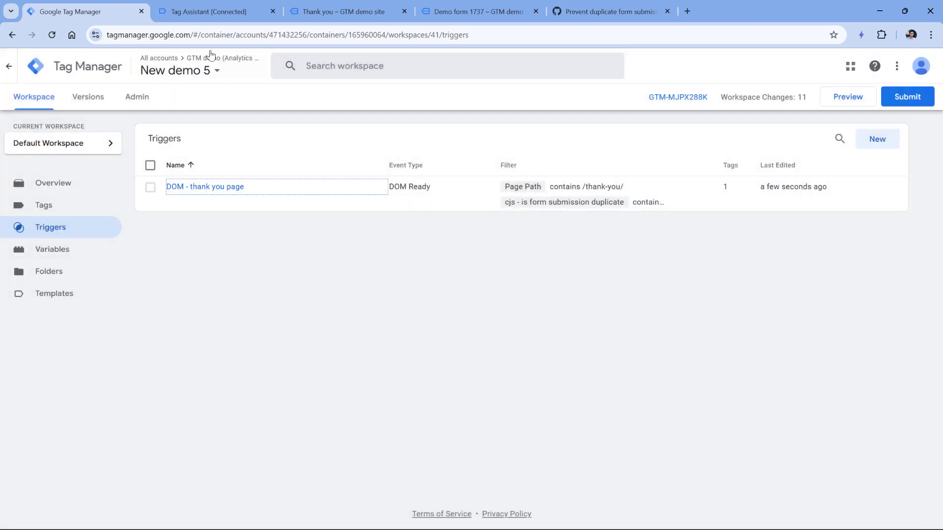
Step: Delete the gtm_submitted_forms entry from the thank-you page's local storage and restart the container's preview mode
{"action": "left_click", "coordinate": [211, 11]}
{"action": "left_click", "coordinate": [341, 12]}
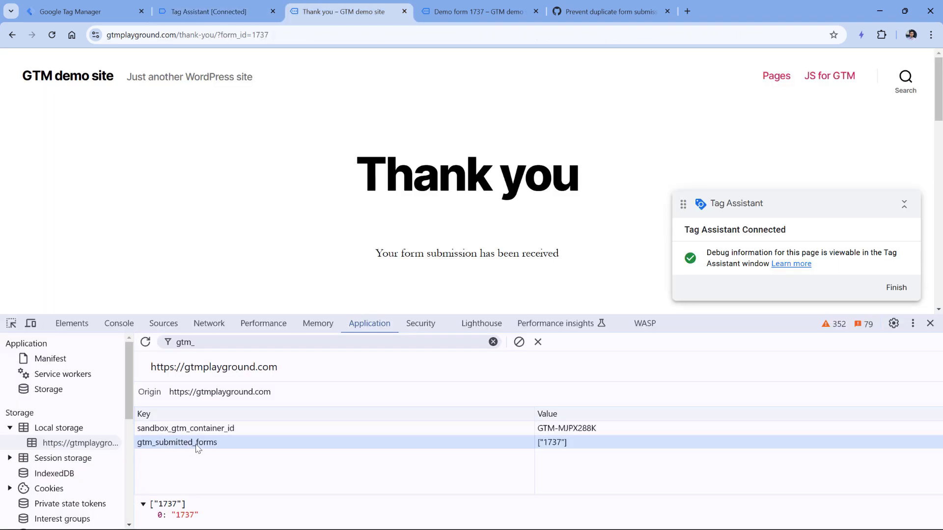
{"action": "key", "text": "Delete"}
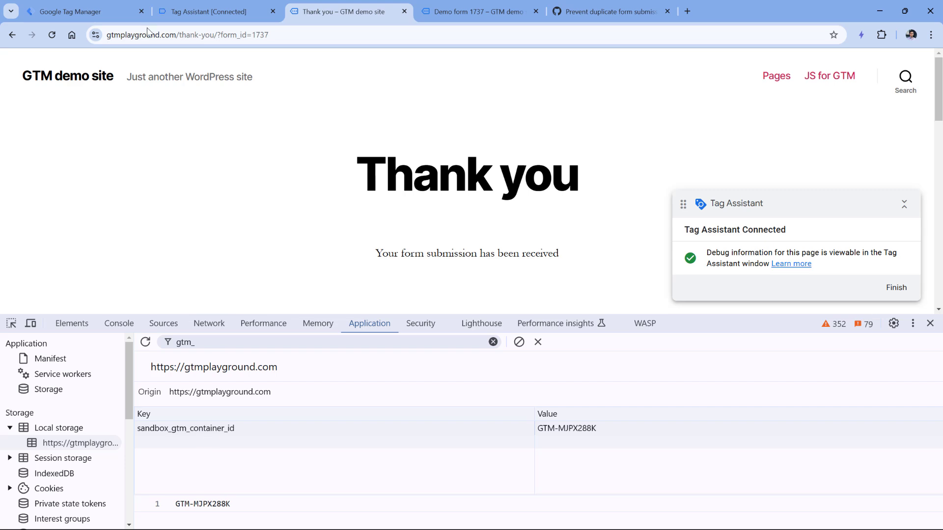
{"action": "left_click", "coordinate": [118, 11]}
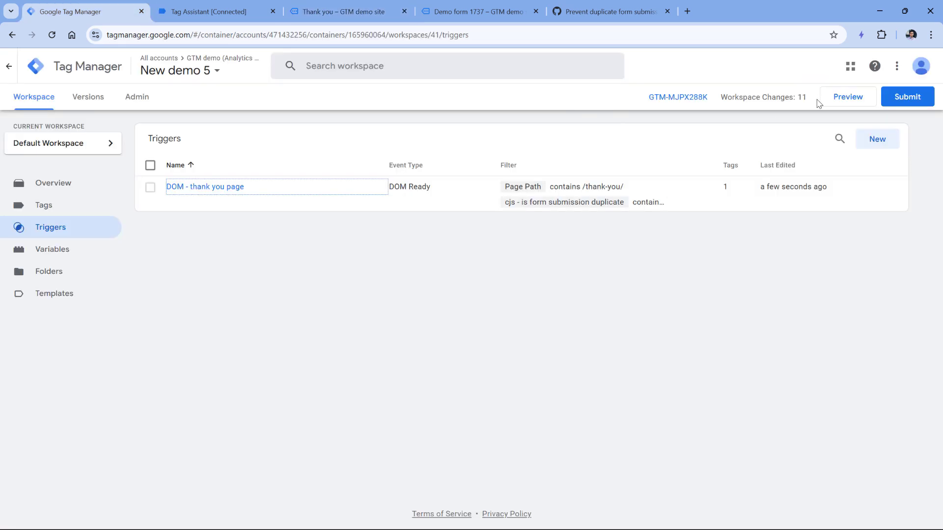
{"action": "left_click", "coordinate": [849, 101]}
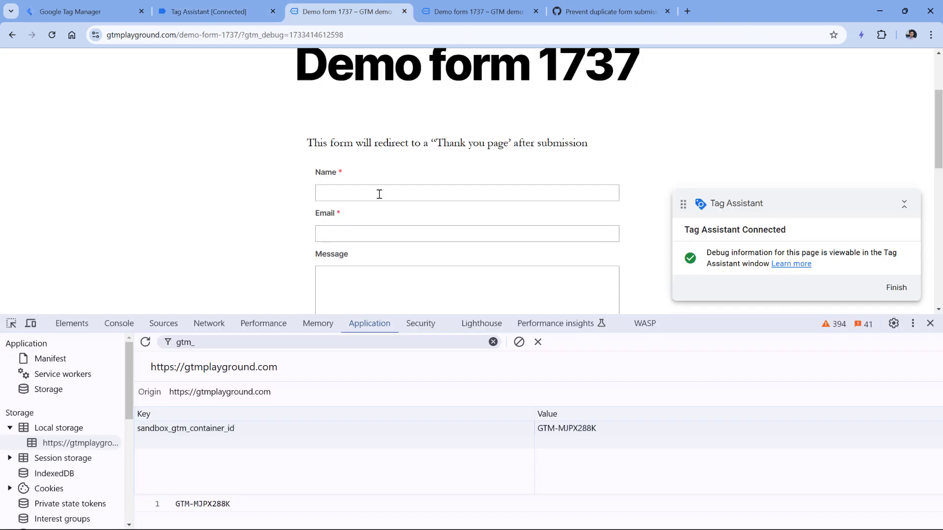
Step: Fill in Demo form 1737 with a test name, a test e-mail and the message "asd", and submit it
{"action": "left_click", "coordinate": [380, 194]}
{"action": "type", "text": "asd"}
{"action": "key", "text": "Tab"}
{"action": "type", "text": "asd@as.com"}
{"action": "key", "text": "Tab"}
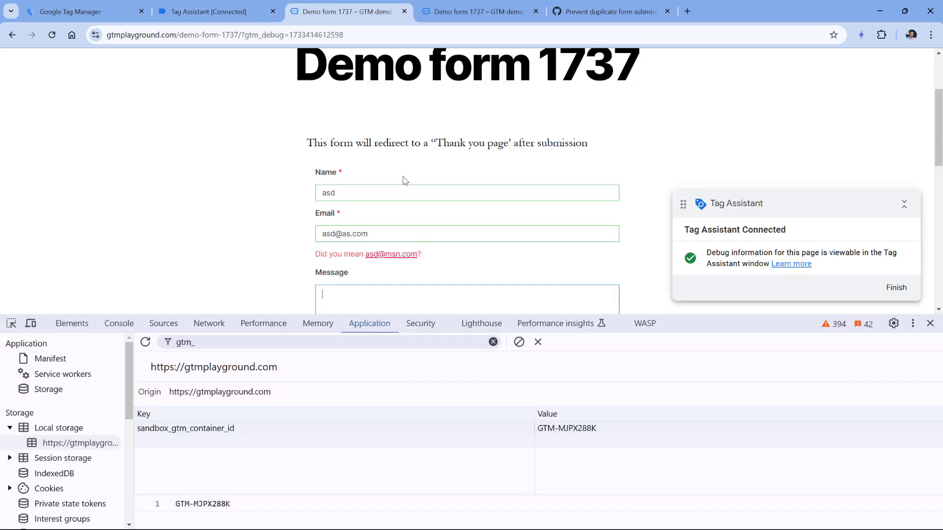
{"action": "type", "text": "asd"}
{"action": "scroll", "coordinate": [403, 177], "scroll_direction": "down", "scroll_amount": 3}
{"action": "left_click", "coordinate": [347, 209]}
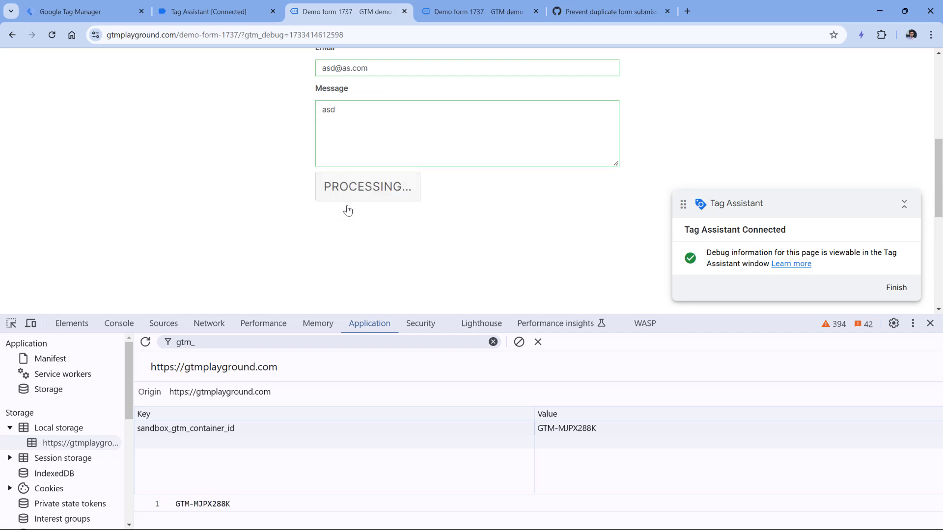
Step: In Tag Assistant, inspect the fired tags and the duplicate-check variable's value at the thank-you page's DOM Ready event
{"action": "left_click", "coordinate": [203, 11]}
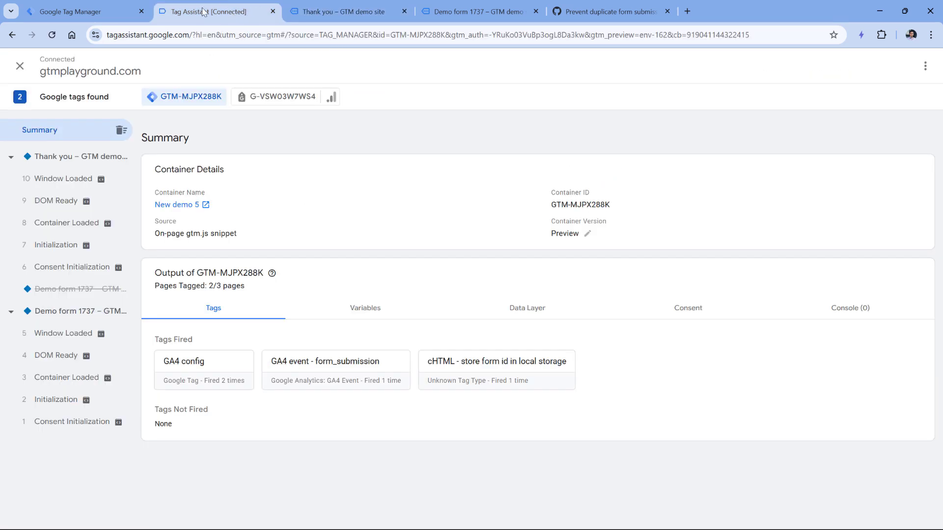
{"action": "left_click", "coordinate": [58, 205]}
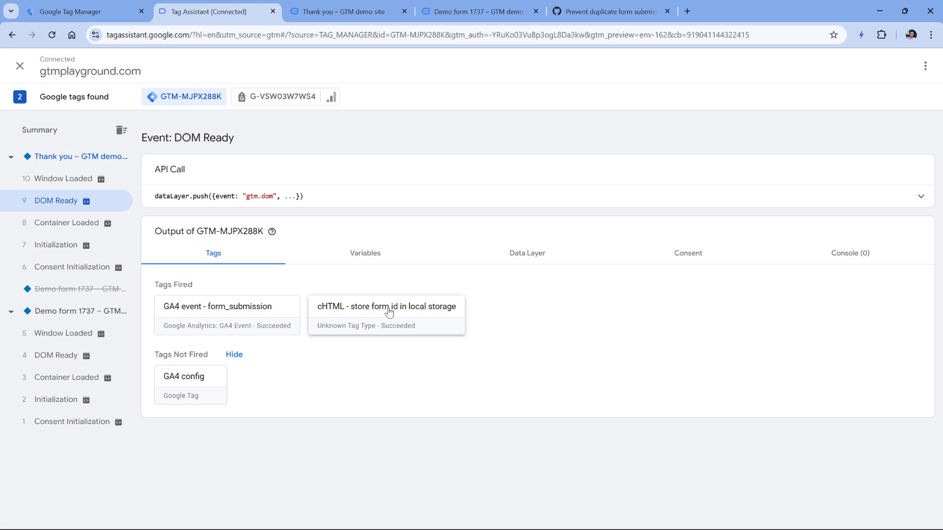
{"action": "left_click", "coordinate": [365, 253]}
{"action": "double_click", "coordinate": [427, 320]}
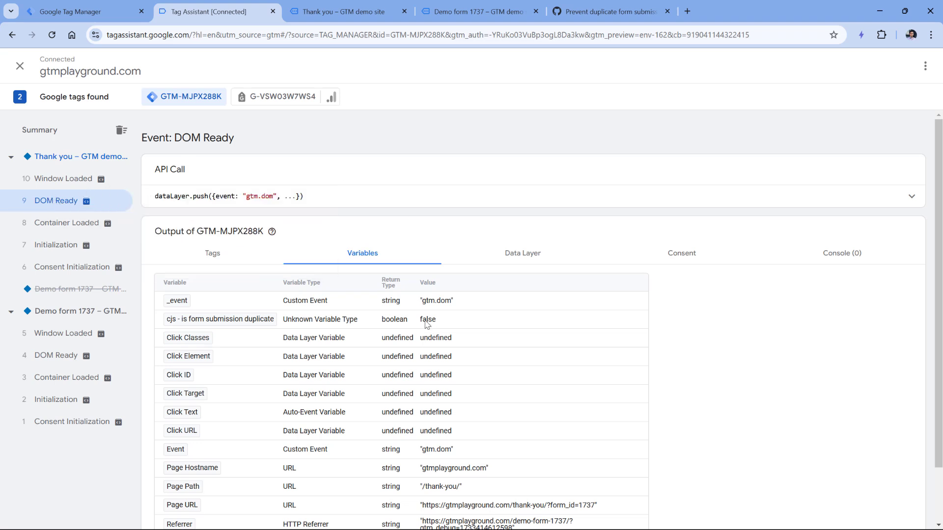
Step: Reload the thank-you page and inspect the duplicate-check variable and the fired tags at the new DOM Ready event in Tag Assistant
{"action": "left_click", "coordinate": [342, 12]}
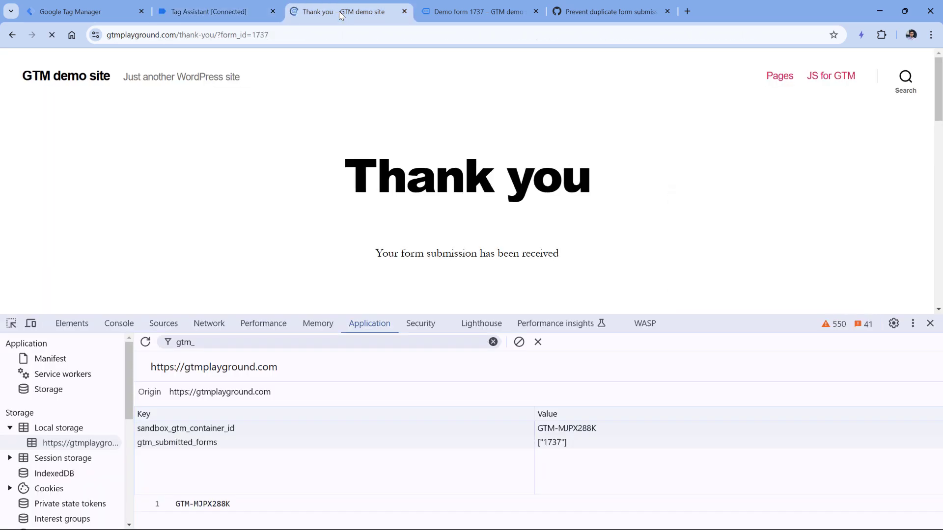
{"action": "left_click", "coordinate": [206, 11]}
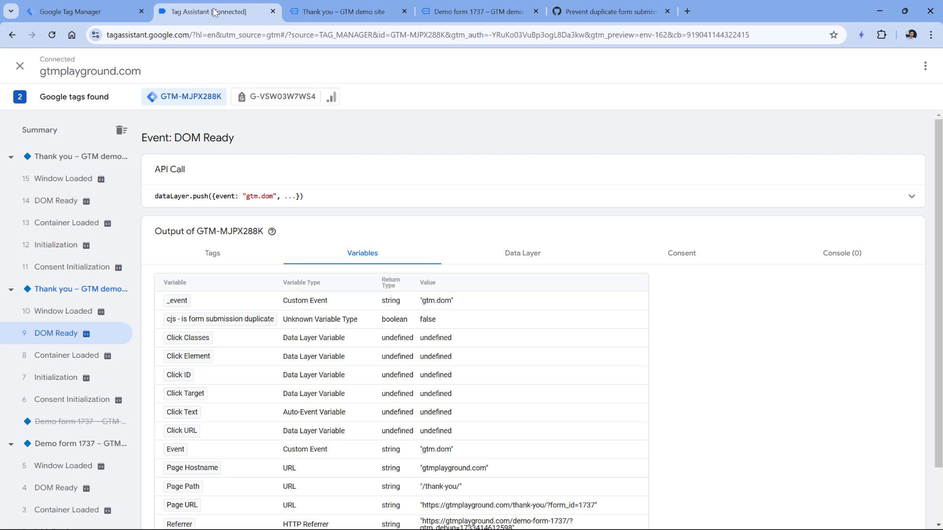
{"action": "left_click", "coordinate": [52, 201]}
{"action": "double_click", "coordinate": [425, 320]}
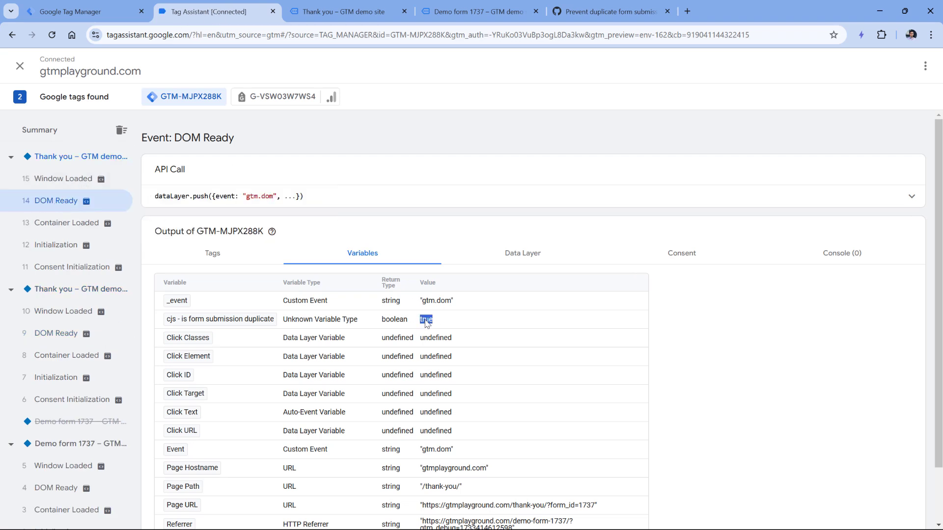
{"action": "left_click", "coordinate": [216, 255]}
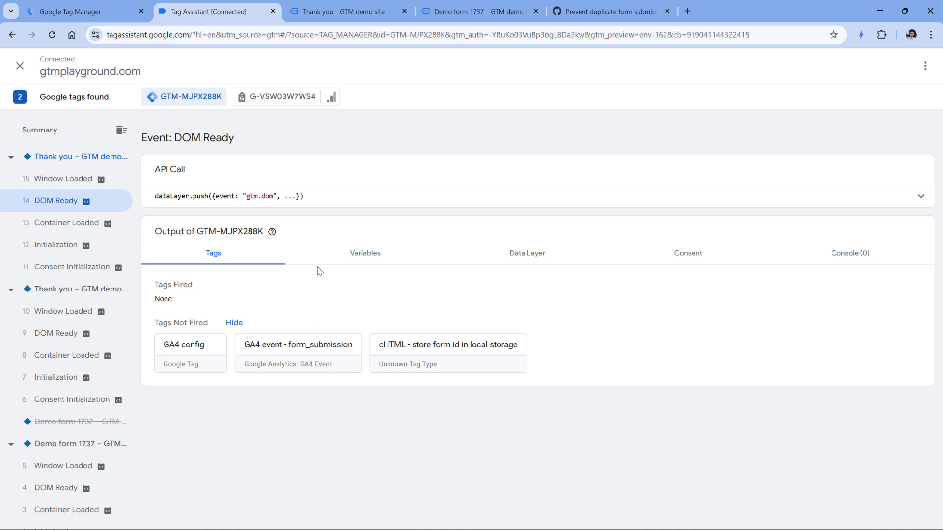
Step: Close the current debug session and start a new preview of the container on the gtmplayground.com page demo-form-1738
{"action": "left_click", "coordinate": [340, 13]}
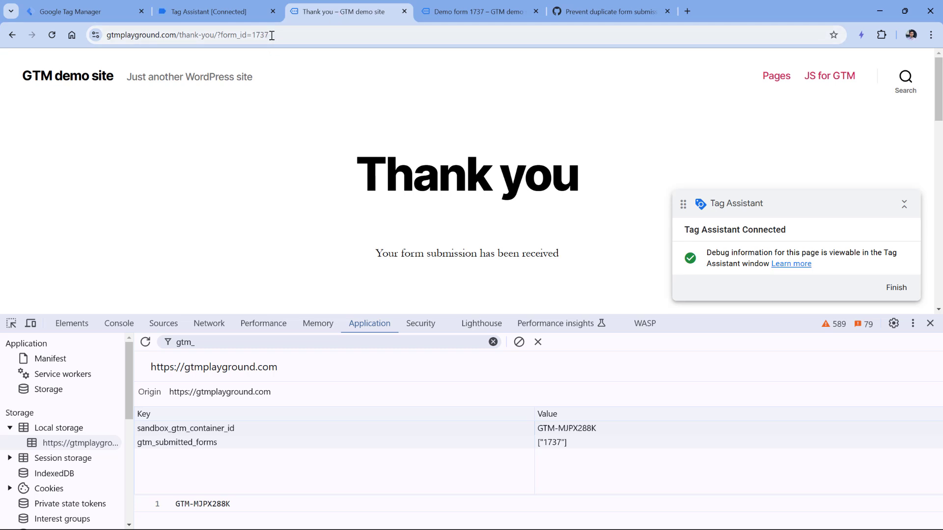
{"action": "left_click", "coordinate": [222, 12]}
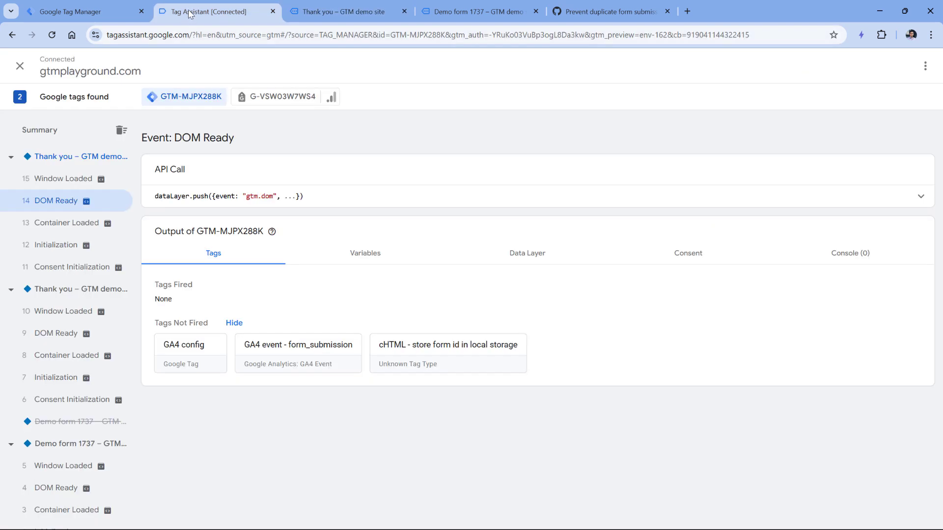
{"action": "key", "text": "ctrl+w"}
{"action": "key", "text": "ctrl+w"}
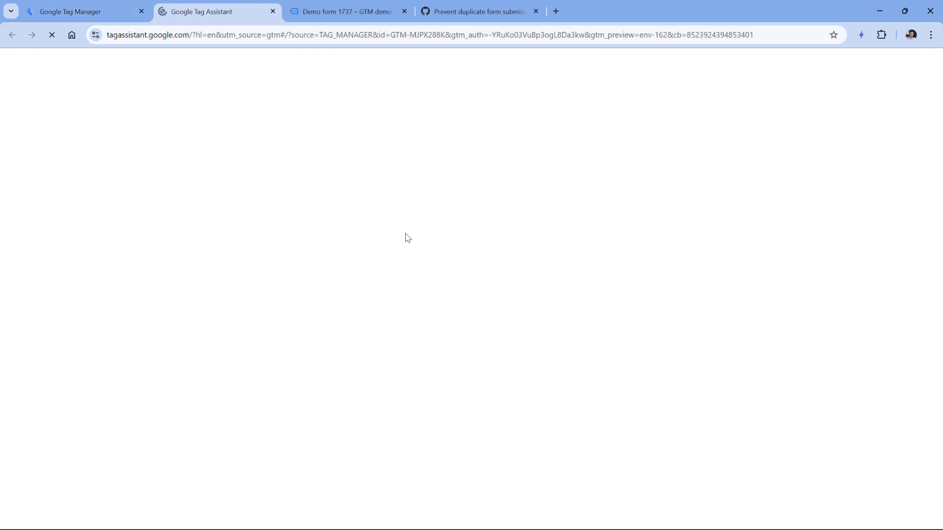
{"action": "left_click_drag", "start_coordinate": [466, 284], "coordinate": [485, 288]}
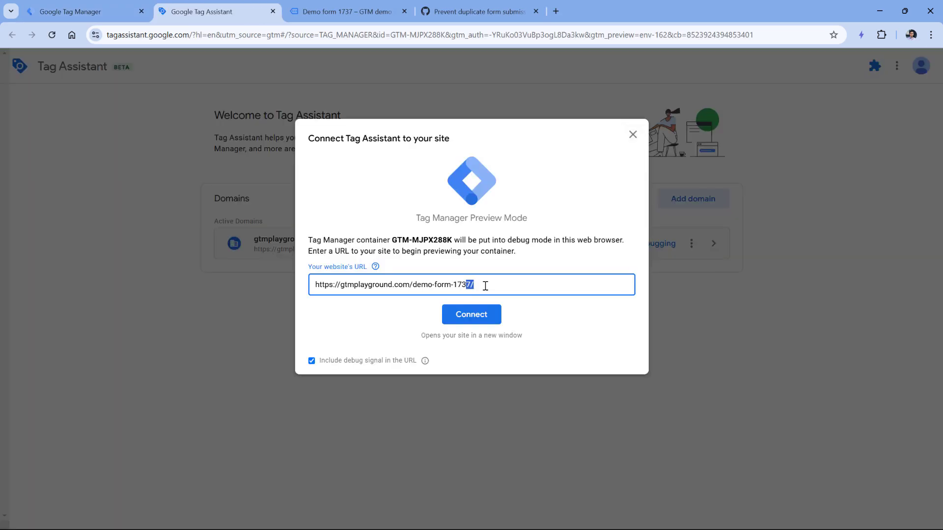
{"action": "type", "text": "88"}
{"action": "left_click", "coordinate": [473, 321]}
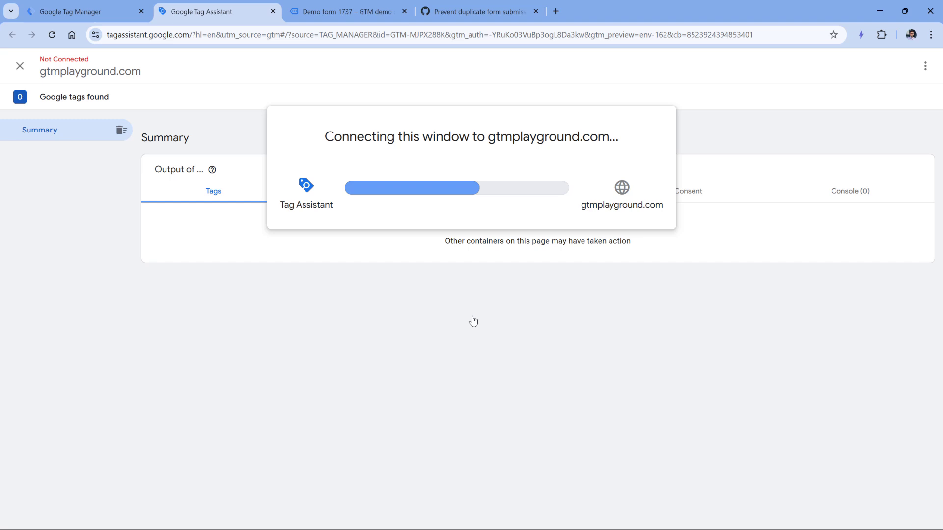
Step: Fill in Demo form 1738 with a test name, a test e-mail and the message "asdasd", and submit it
{"action": "type", "text": "asd"}
{"action": "key", "text": "Tab"}
{"action": "type", "text": "asd@asd.com"}
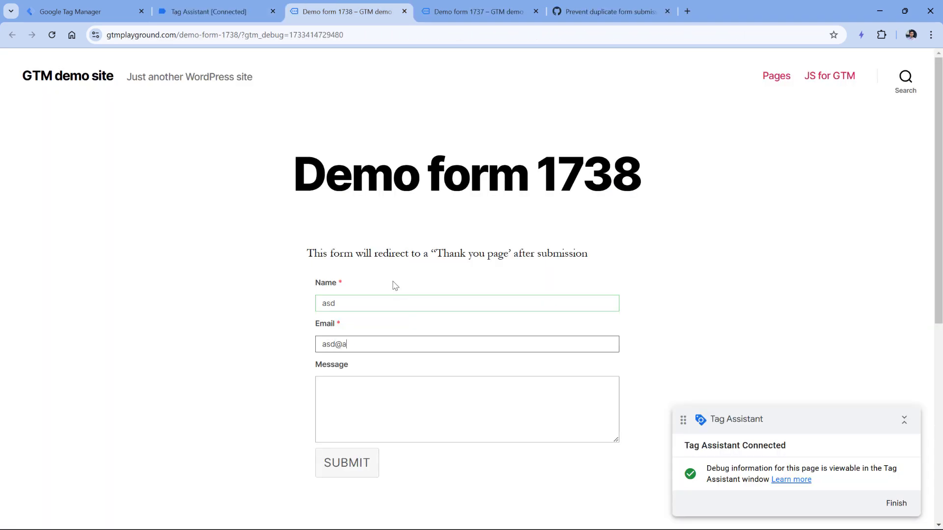
{"action": "key", "text": "Tab"}
{"action": "type", "text": "asdasd"}
{"action": "left_click", "coordinate": [348, 483]}
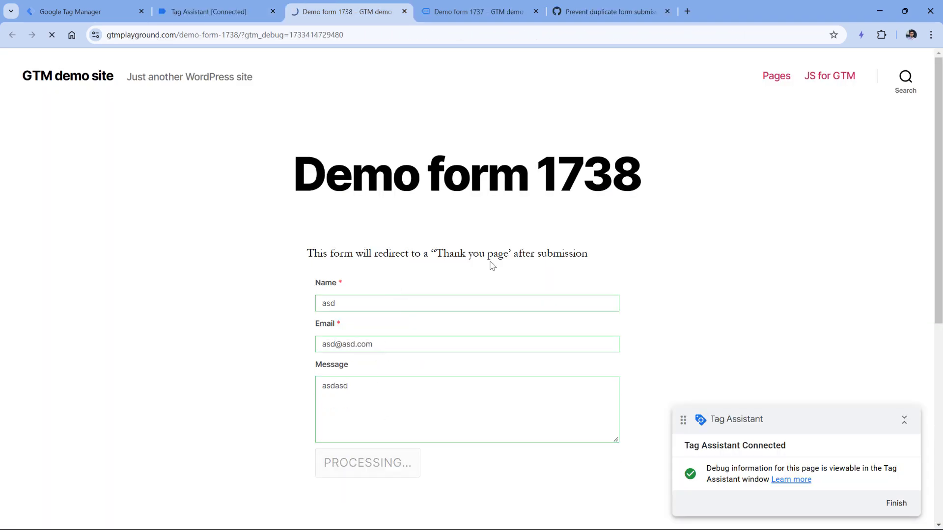
Step: Filter the thank-you page's local storage by "gtm_" in the developer tools and inspect the gtm_submitted_forms entry
{"action": "key", "text": "F12"}
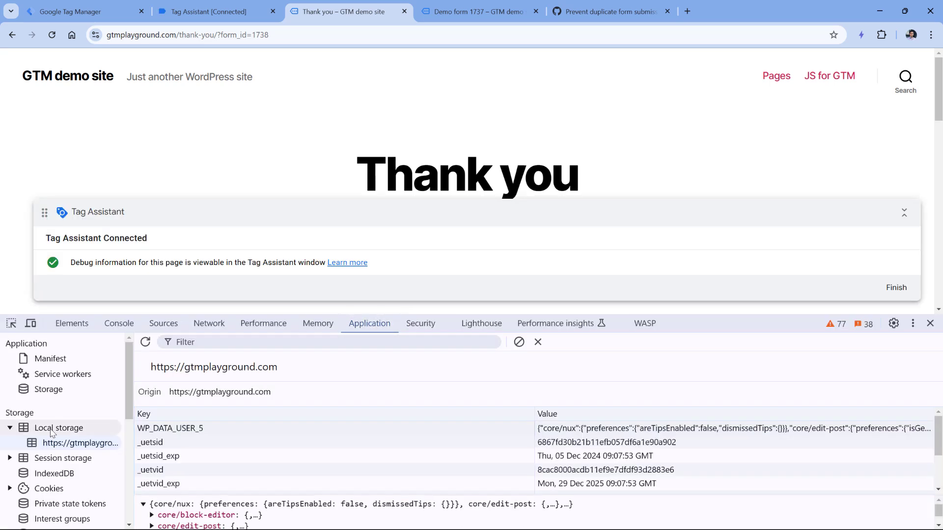
{"action": "left_click", "coordinate": [201, 343]}
{"action": "type", "text": "gtm"}
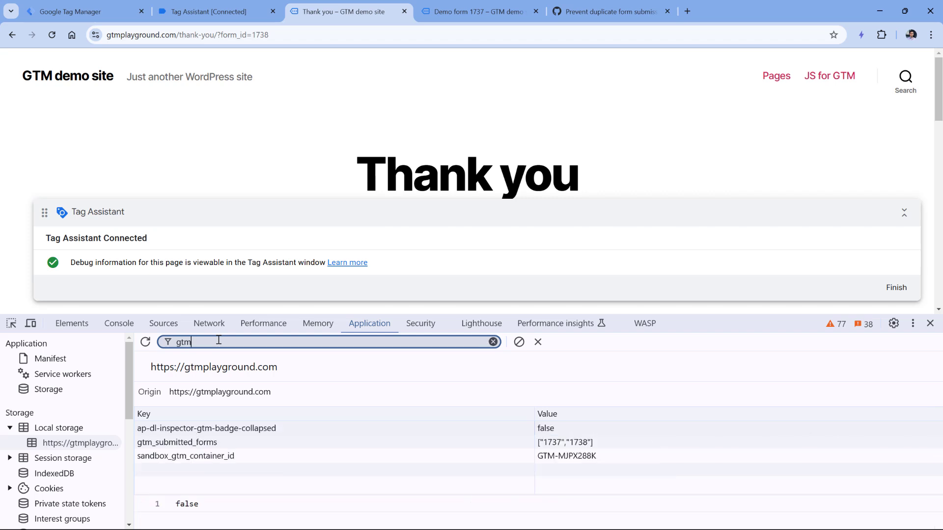
{"action": "type", "text": "_"}
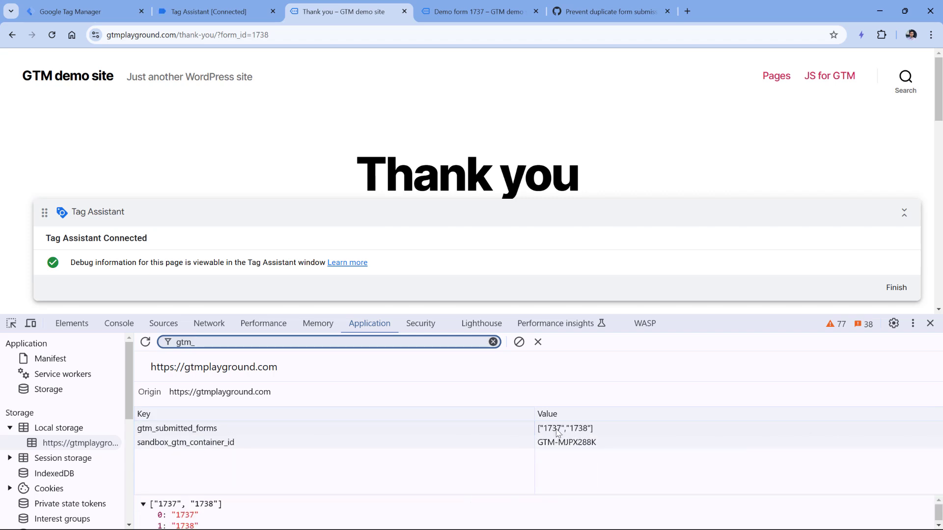
Step: In Tag Assistant, inspect which tags fired at the DOM Ready event of the thank-you page reached from Demo form 1738
{"action": "left_click", "coordinate": [215, 14]}
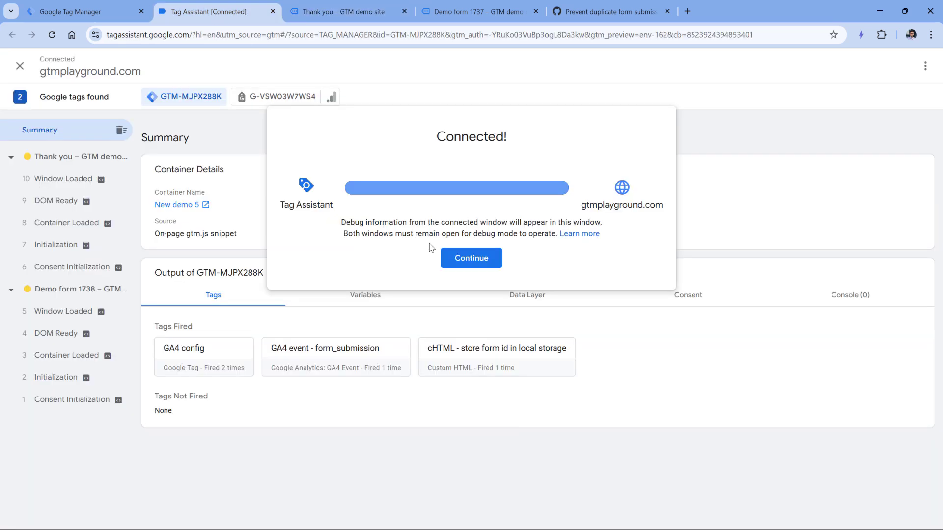
{"action": "left_click", "coordinate": [469, 258]}
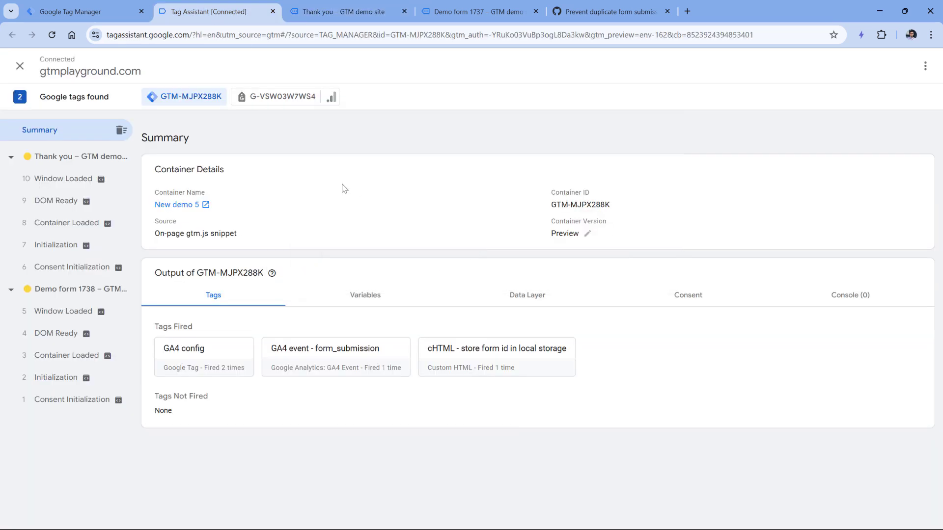
{"action": "left_click", "coordinate": [63, 200]}
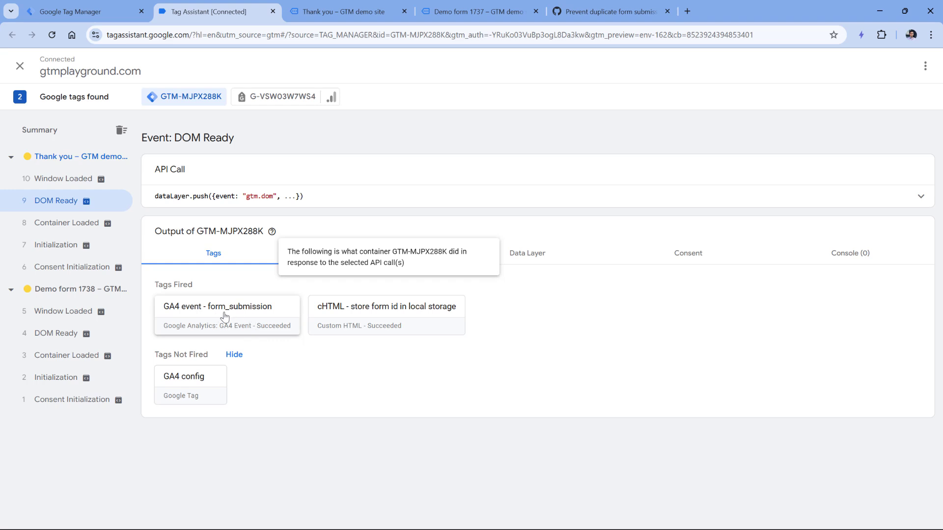
Step: Reload the thank-you page with form_id 1738 and check in Tag Assistant which tags fire at the new DOM Ready event
{"action": "left_click", "coordinate": [344, 11]}
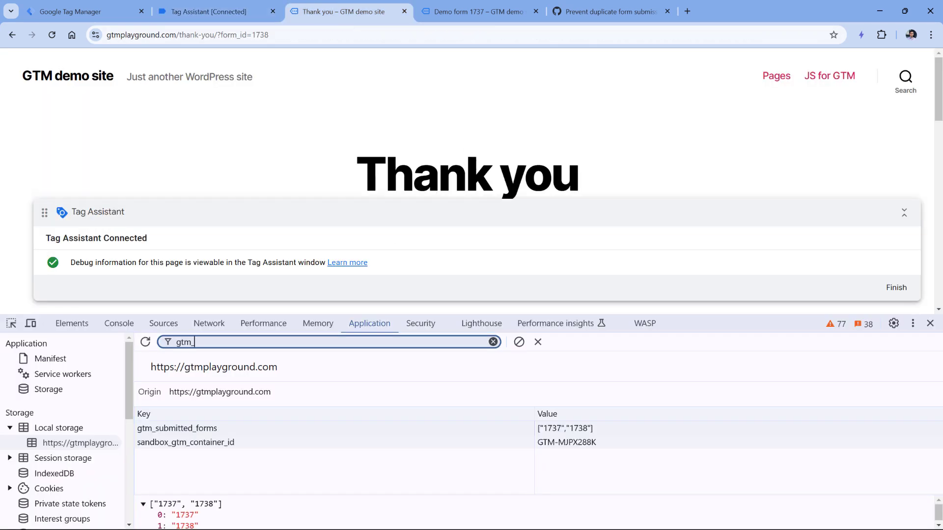
{"action": "key", "text": "F5"}
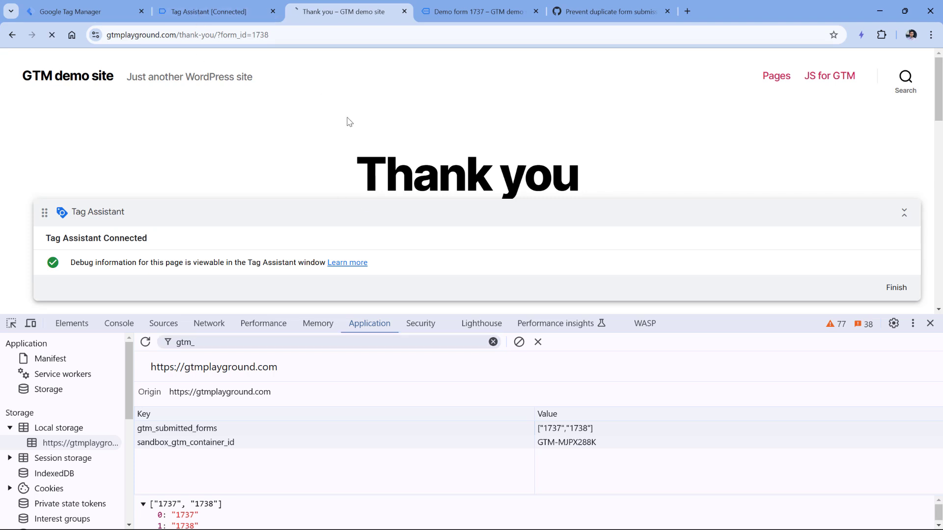
{"action": "left_click", "coordinate": [211, 12]}
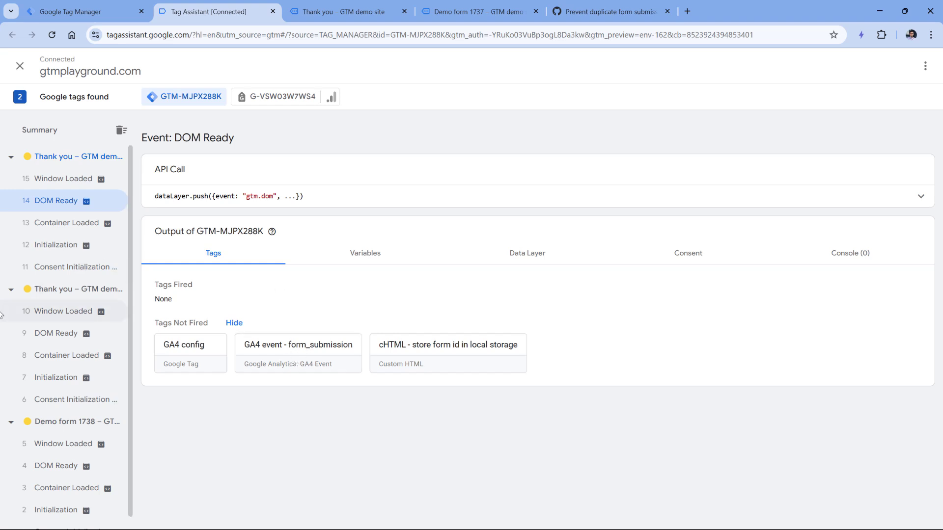
Step: Review the container's tags and user-defined variables in the Tag Manager workspace, including the duplicate-check variable
{"action": "key", "text": "ctrl+shift+Tab"}
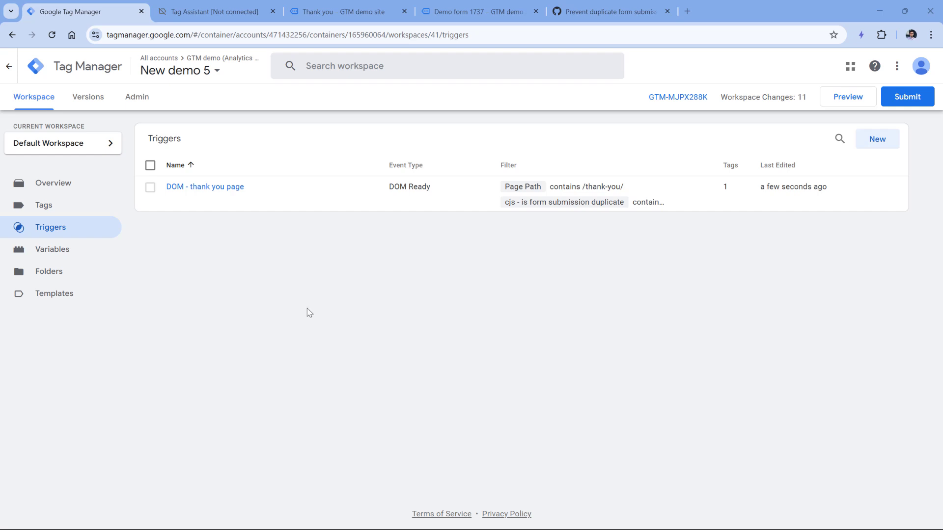
{"action": "left_click", "coordinate": [46, 206]}
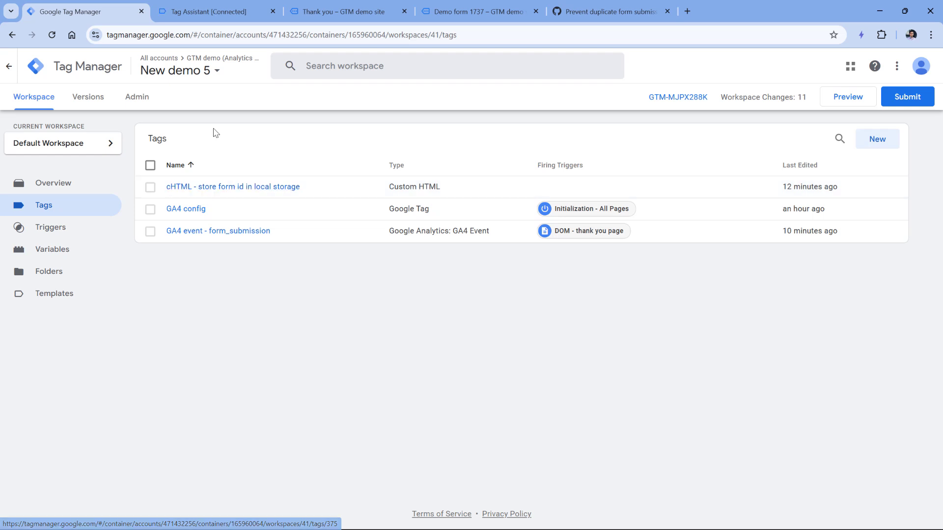
{"action": "left_click", "coordinate": [63, 251]}
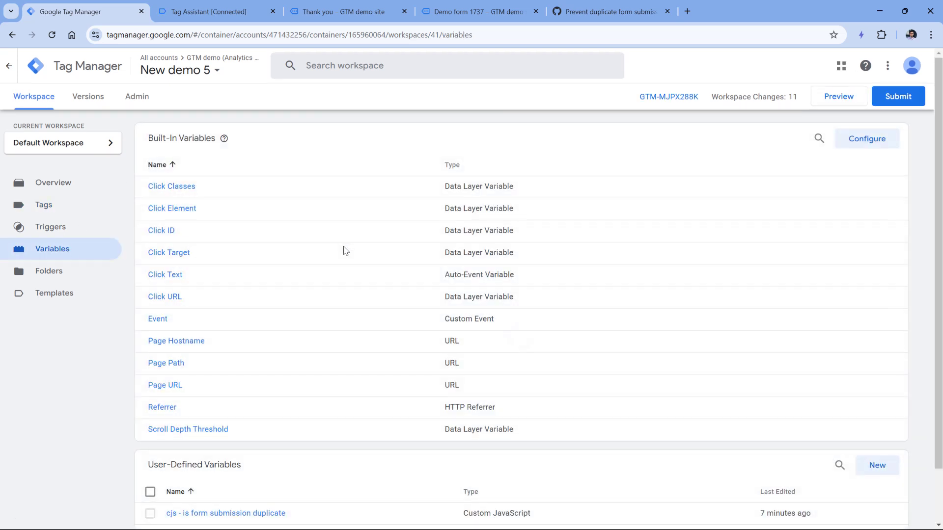
{"action": "scroll", "coordinate": [295, 343], "scroll_direction": "down", "scroll_amount": 2}
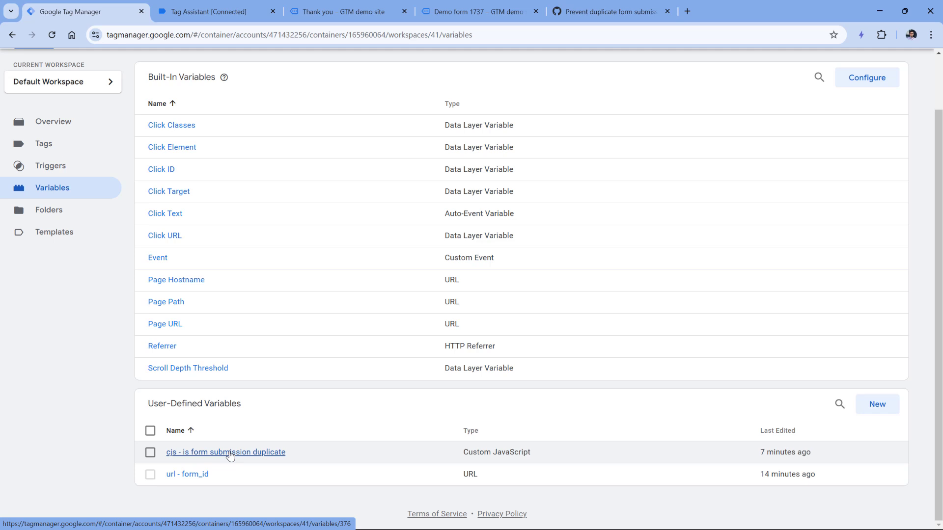
{"action": "scroll", "coordinate": [66, 211], "scroll_direction": "up", "scroll_amount": 1}
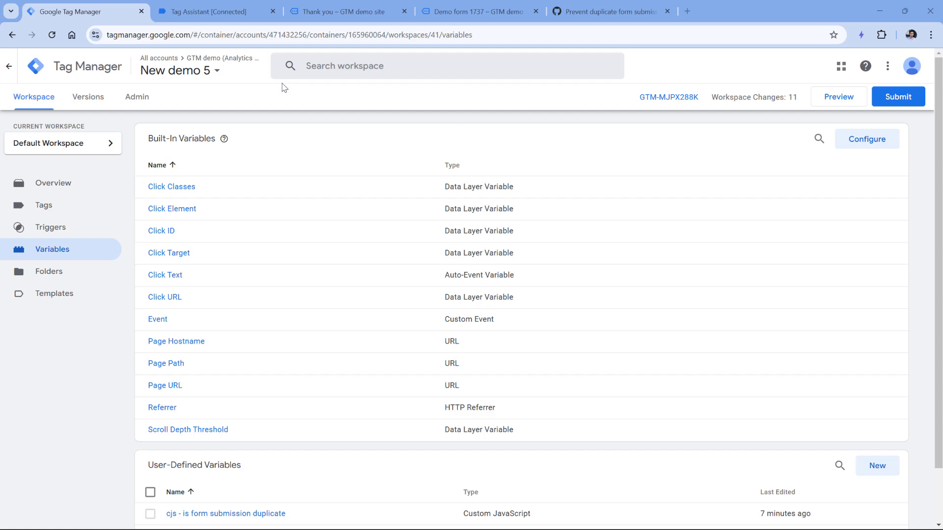
Step: Examine the Custom HTML tag code in the "Prevent duplicate form submissions" gist on GitHub
{"action": "left_click", "coordinate": [609, 11]}
{"action": "scroll", "coordinate": [332, 216], "scroll_direction": "up", "scroll_amount": 3}
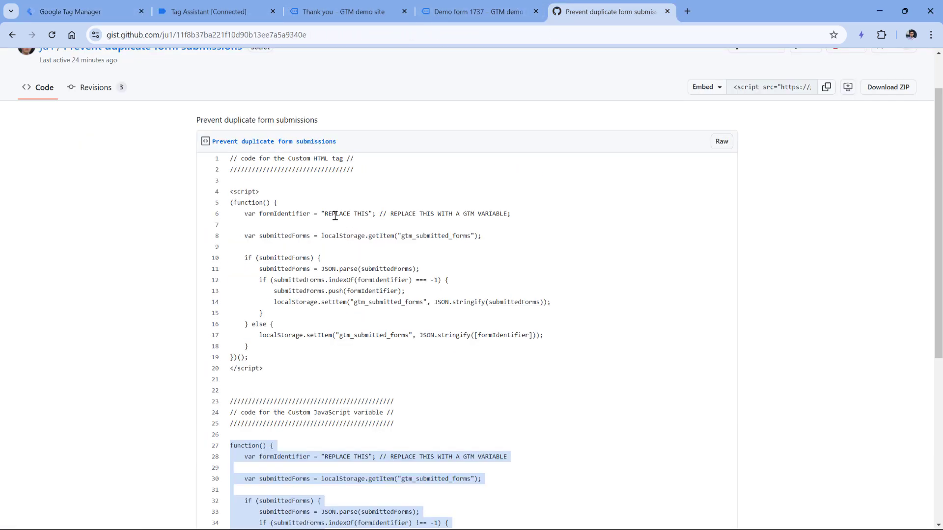